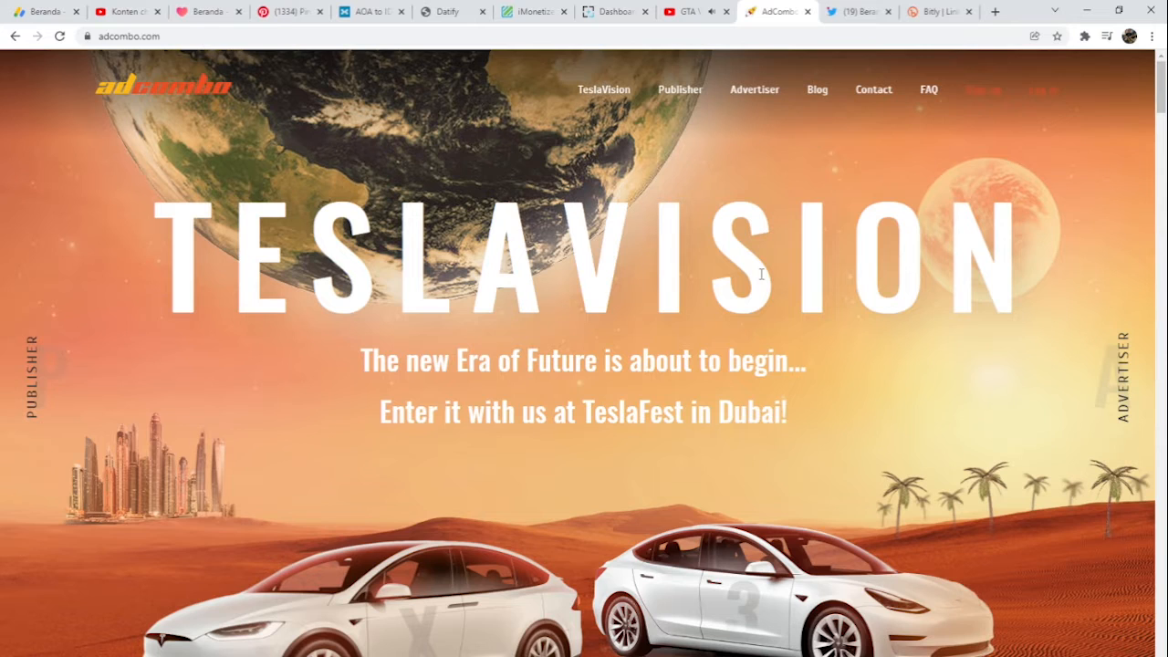
- Look over the iMonetizeit, Datify and AdCombo affiliate network sites in the browser
left_click(534, 11)
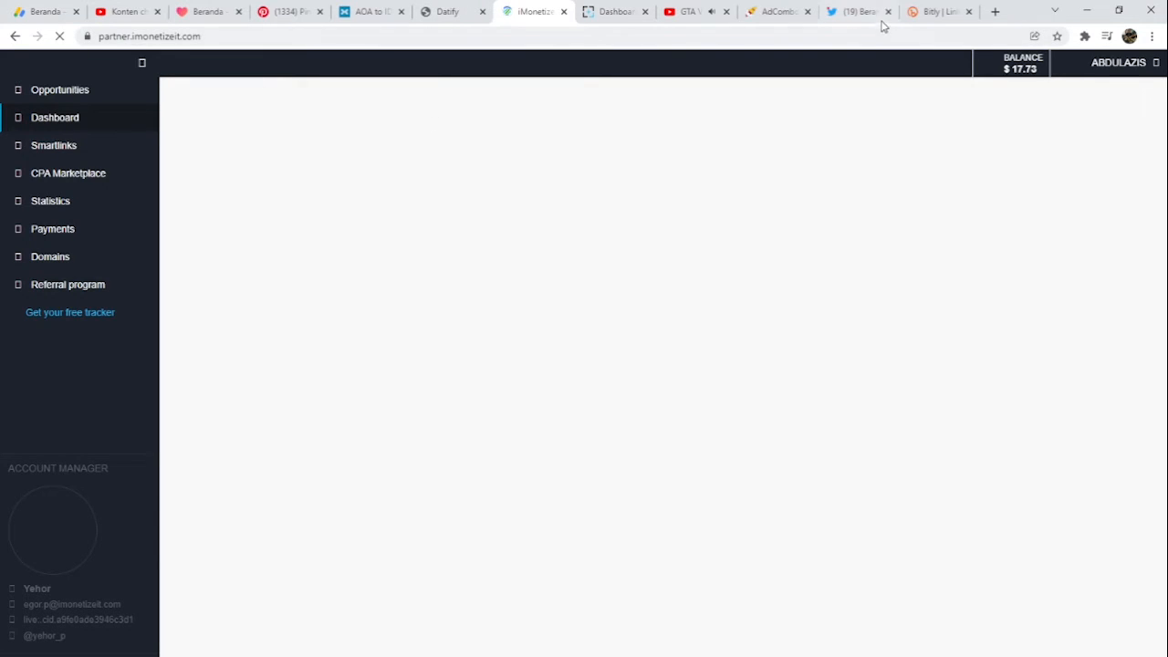
left_click(772, 12)
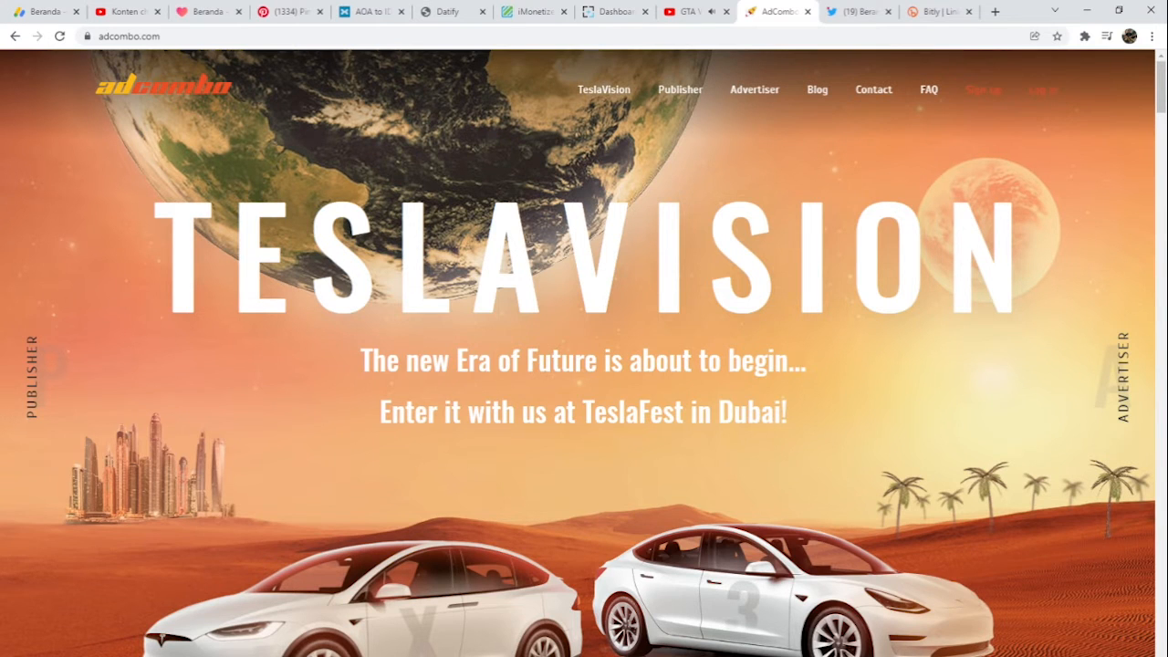
left_click(690, 655)
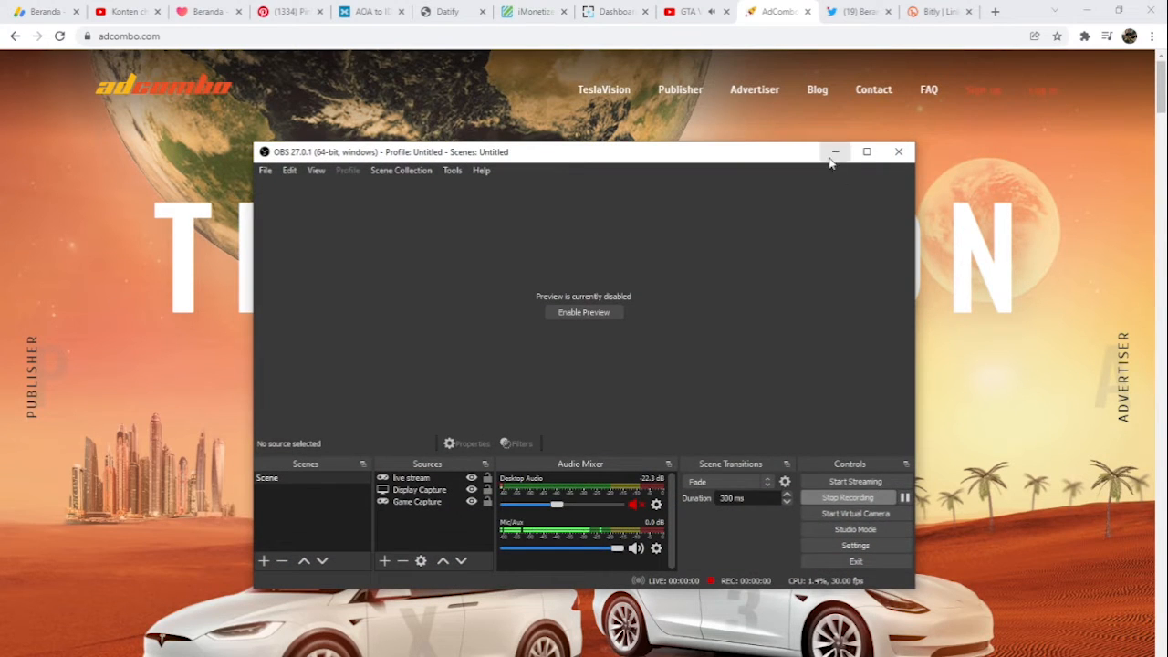
left_click(834, 153)
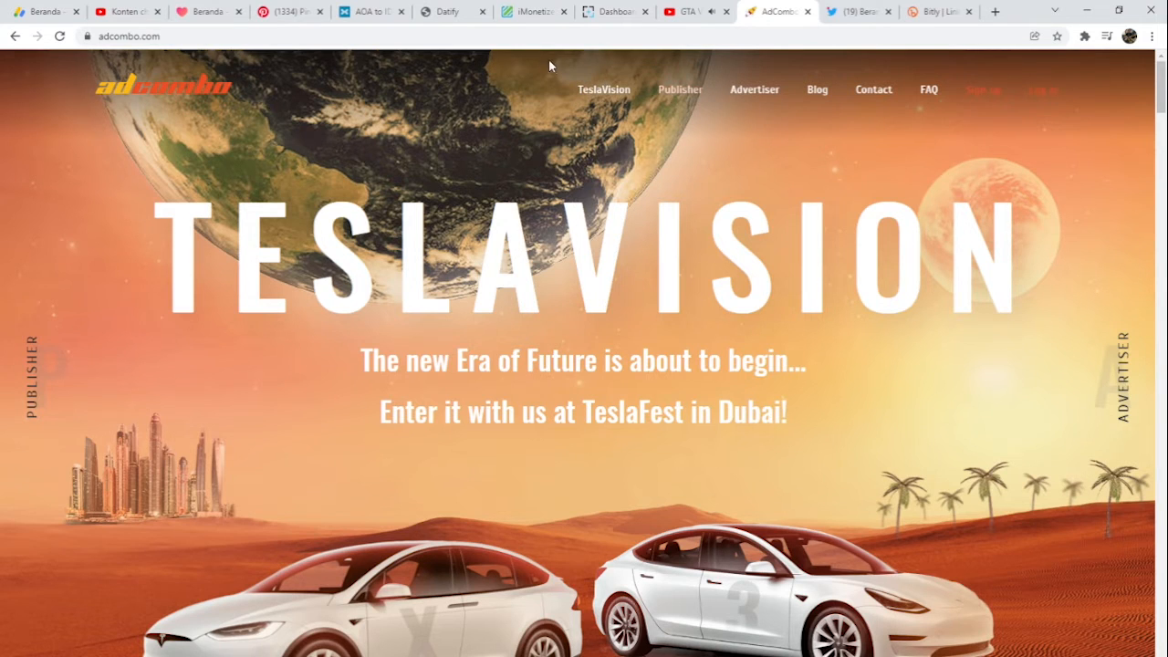
left_click(533, 20)
left_click(451, 18)
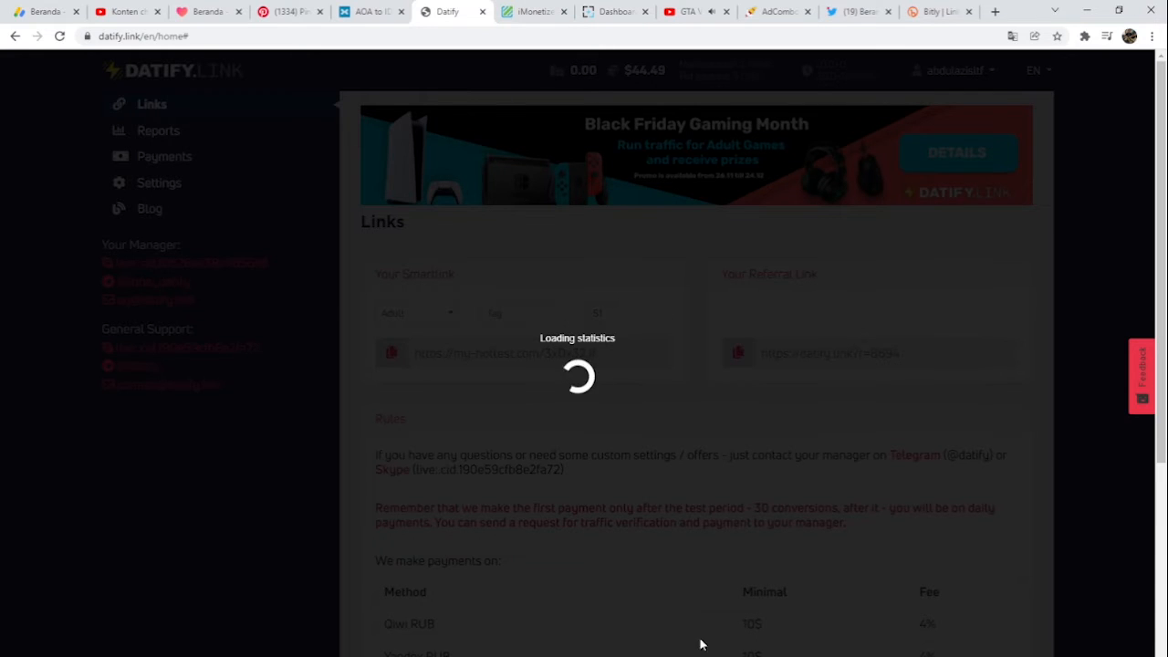
left_click(756, 11)
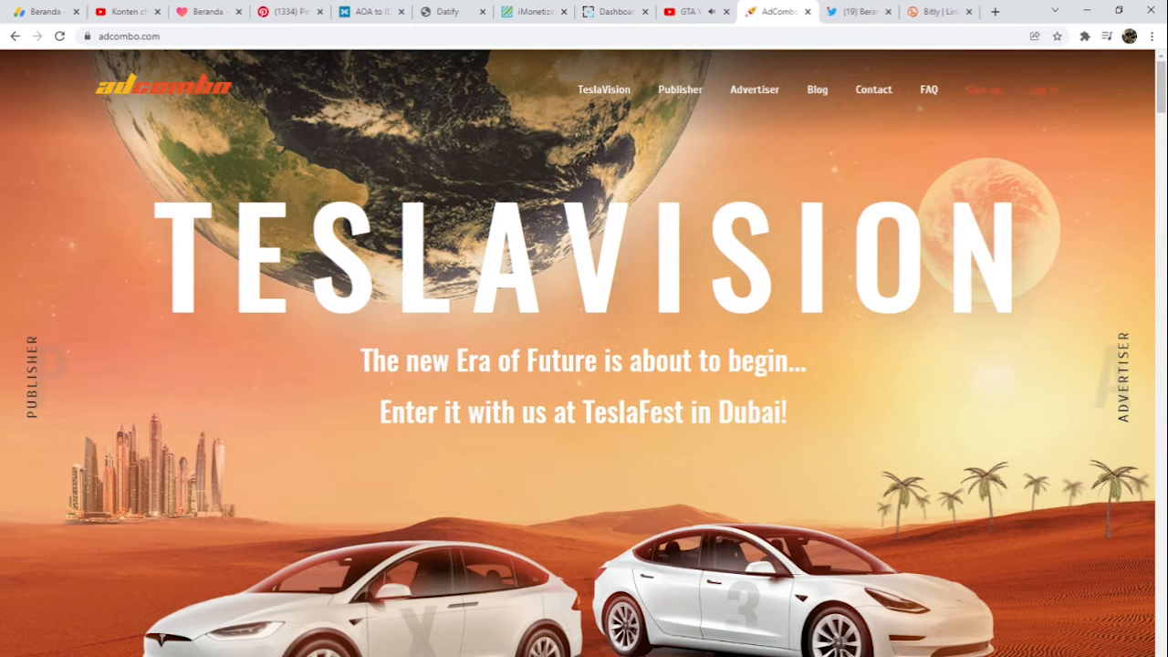
left_click(718, 655)
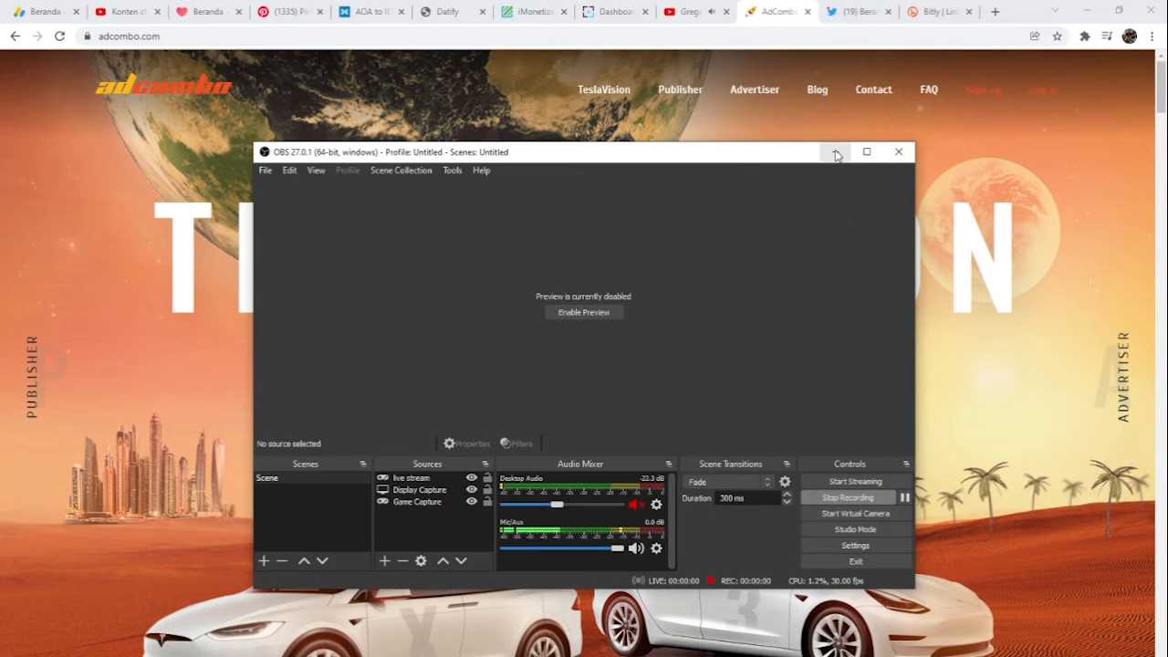
left_click(835, 151)
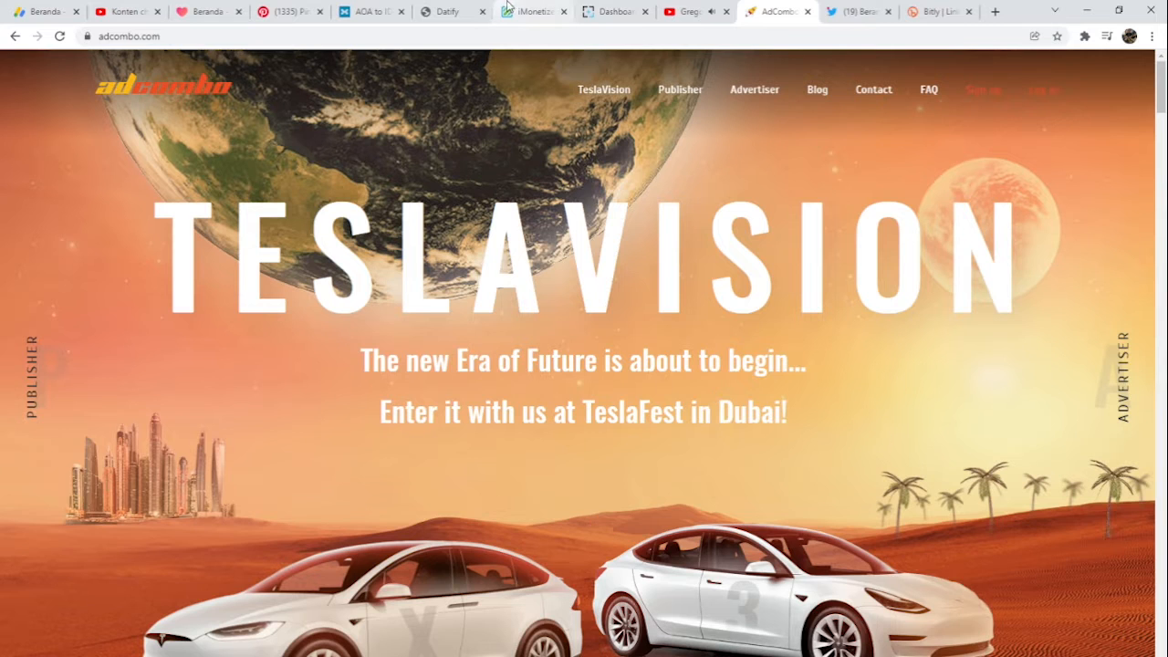
left_click(534, 11)
left_click(454, 13)
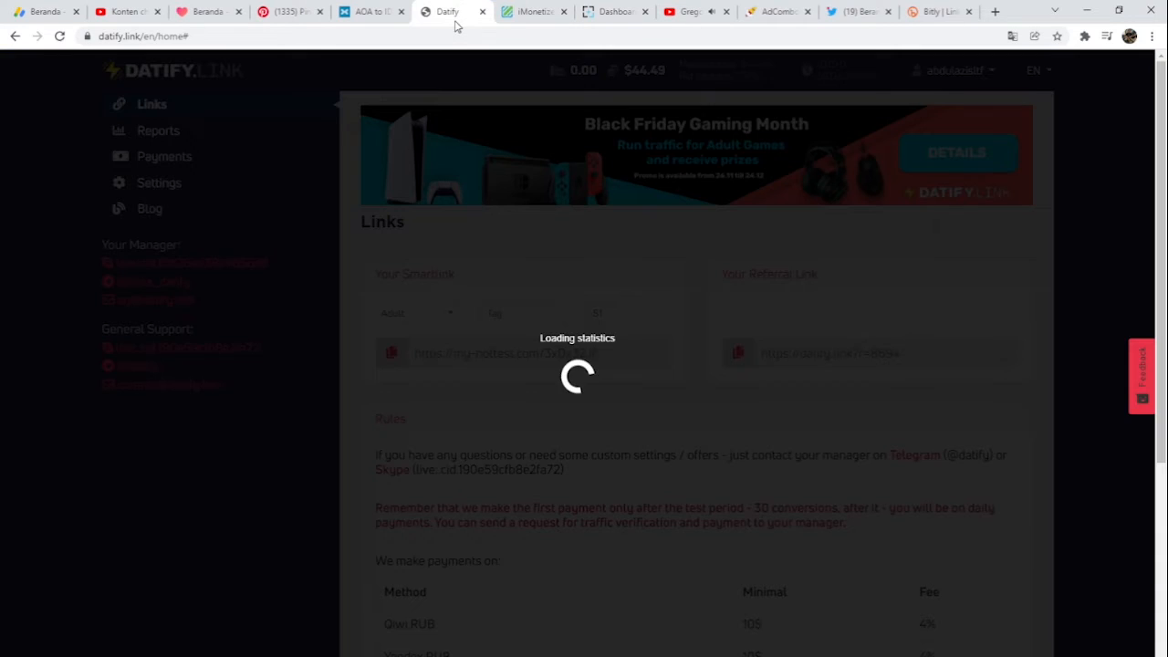
left_click(836, 14)
left_click(773, 13)
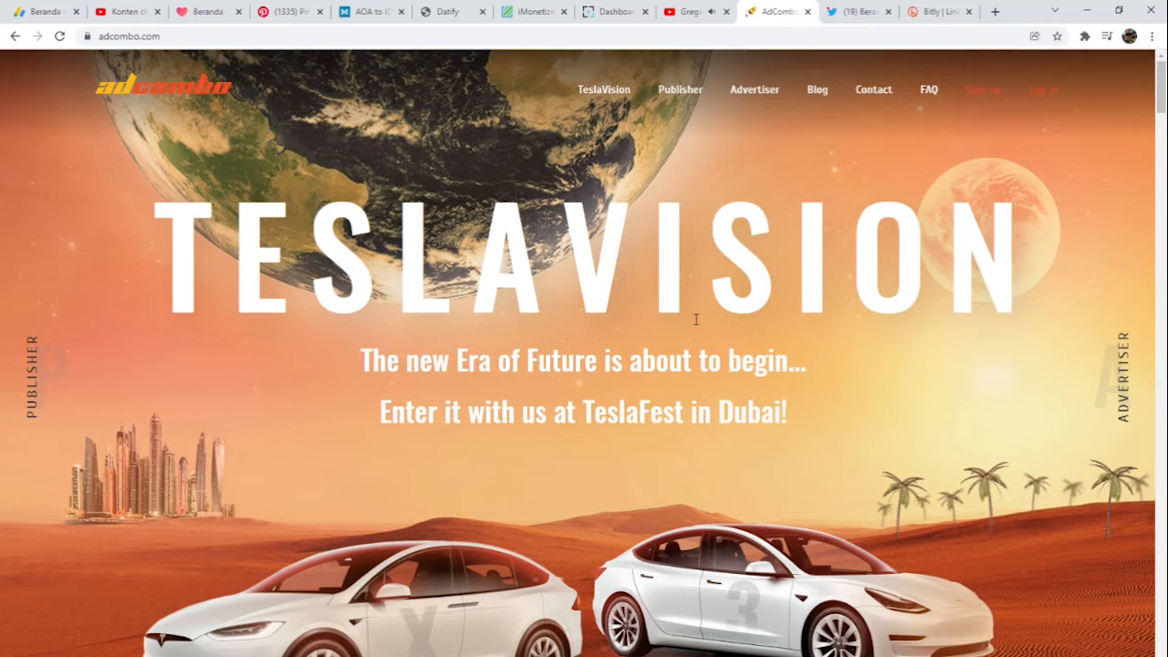
left_click(444, 655)
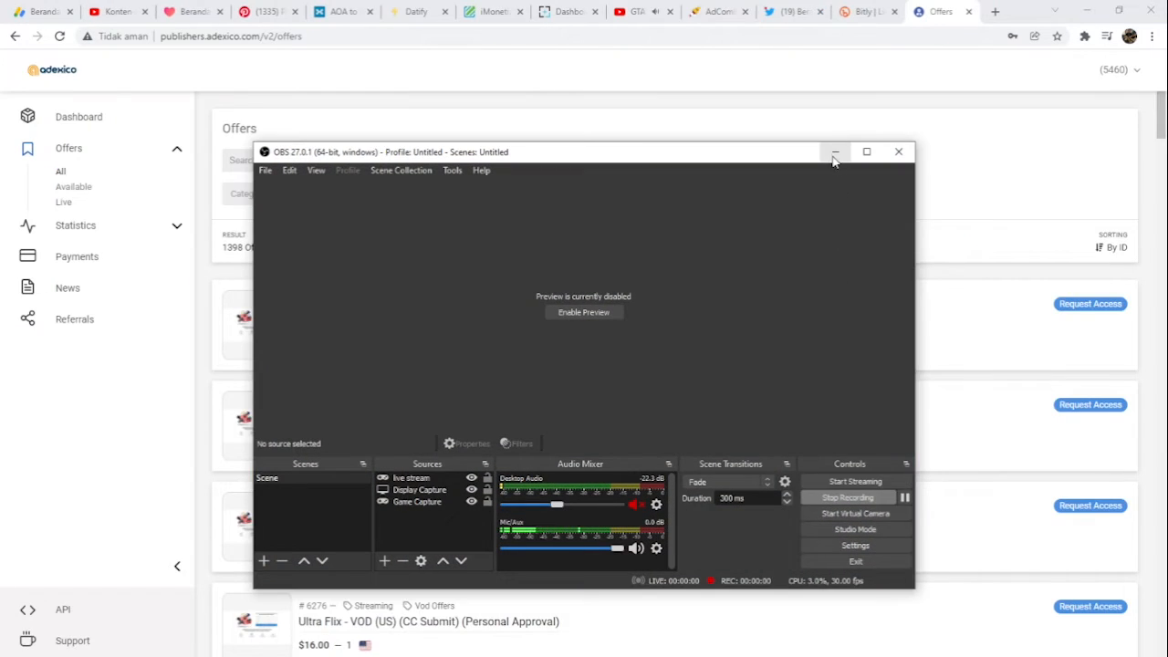
left_click(834, 151)
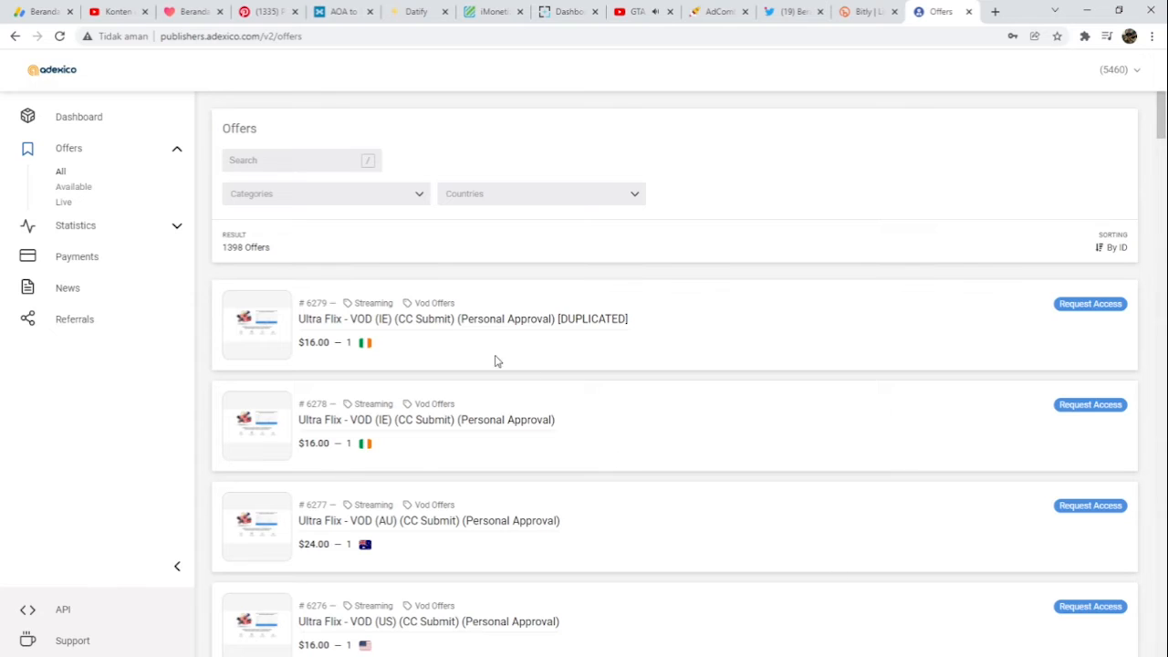
- Open the Seniorflirting.com offer from Adexico's available offers to reach its tracking link
scroll(495, 360, "down", 4)
scroll(438, 389, "up", 4)
left_click(73, 186)
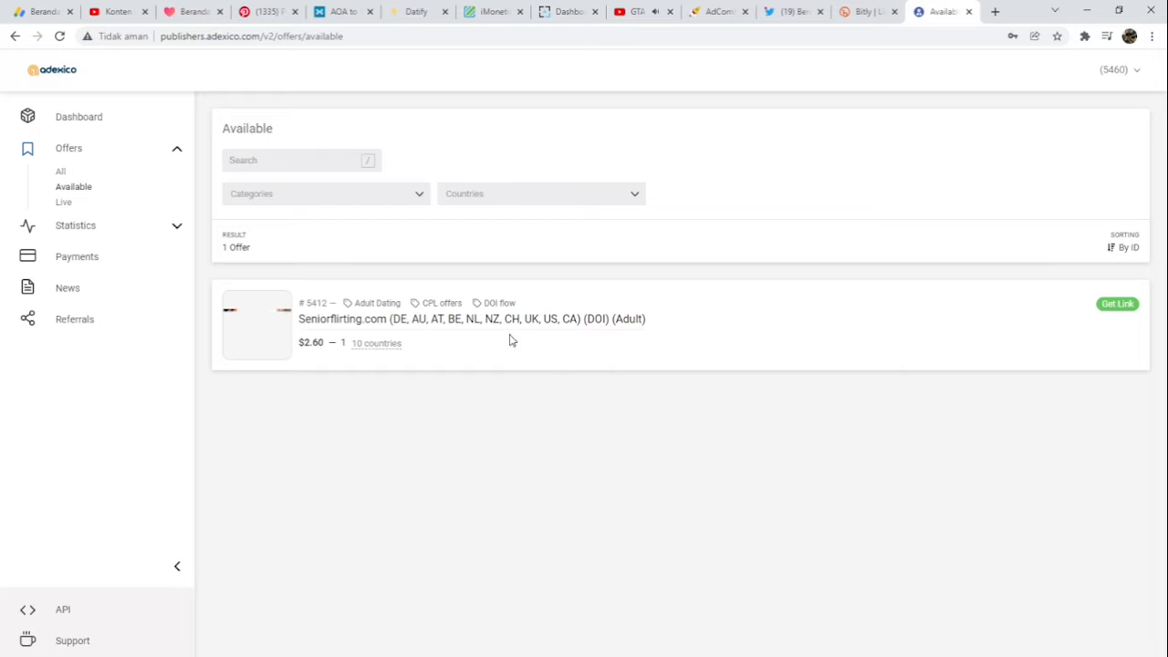
left_click(499, 320)
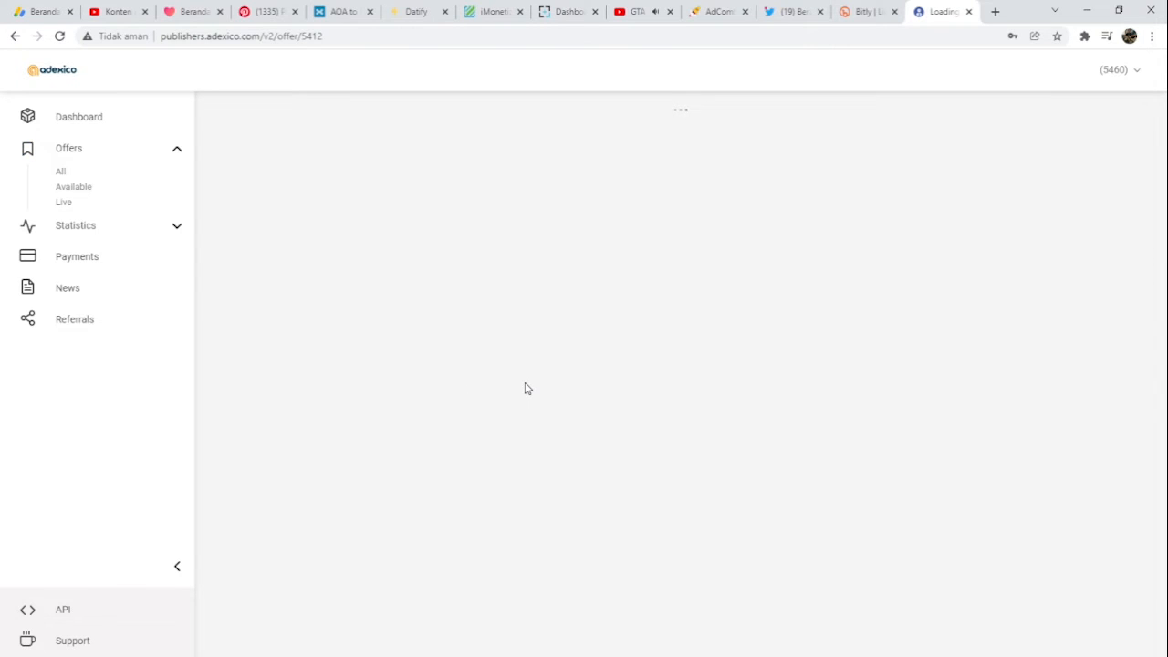
scroll(525, 389, "down", 1)
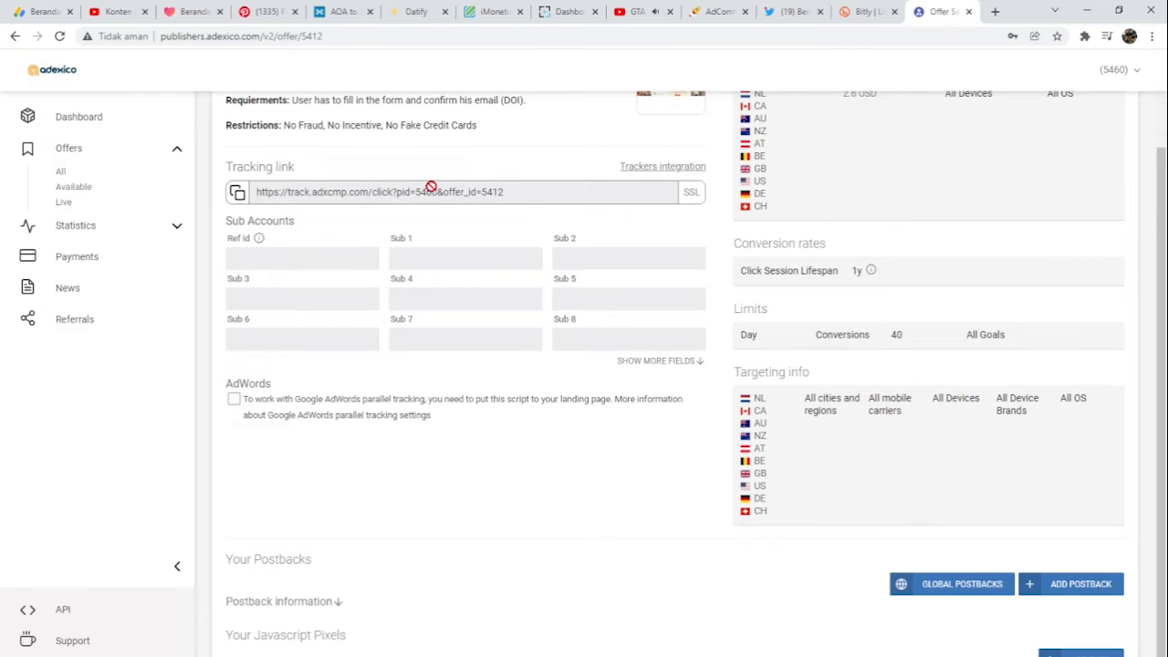
- Check the Smartlink on Datify's Links page and return to the Adexico offer
left_click(722, 19)
left_click(496, 17)
left_click(417, 11)
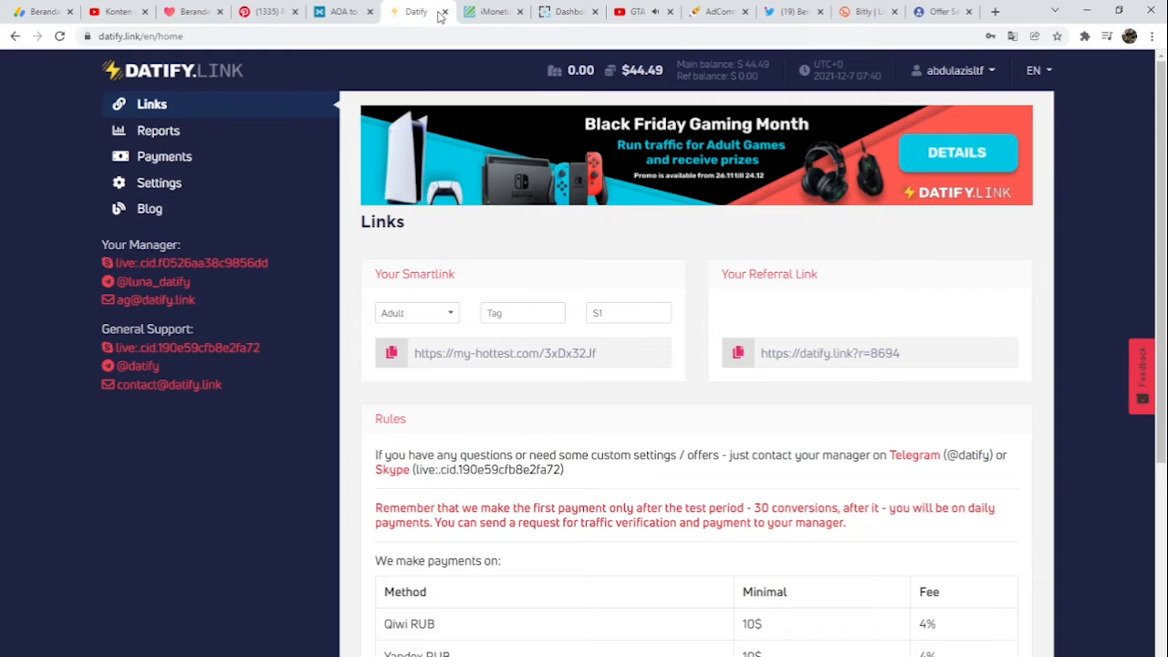
left_click(940, 14)
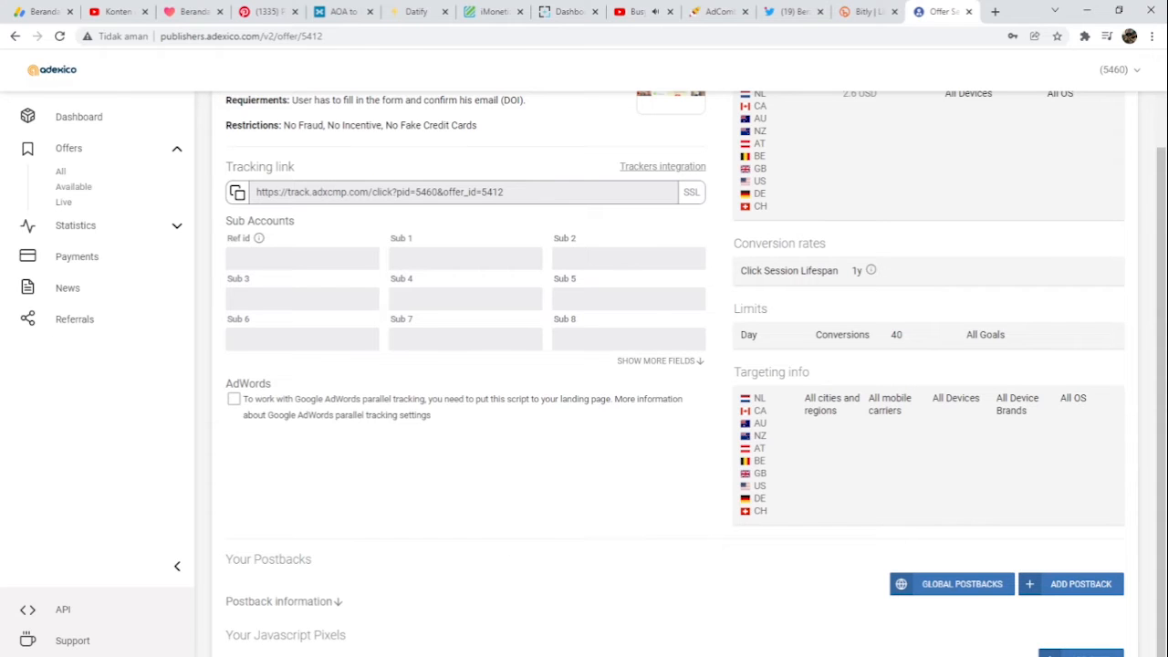
left_click(642, 655)
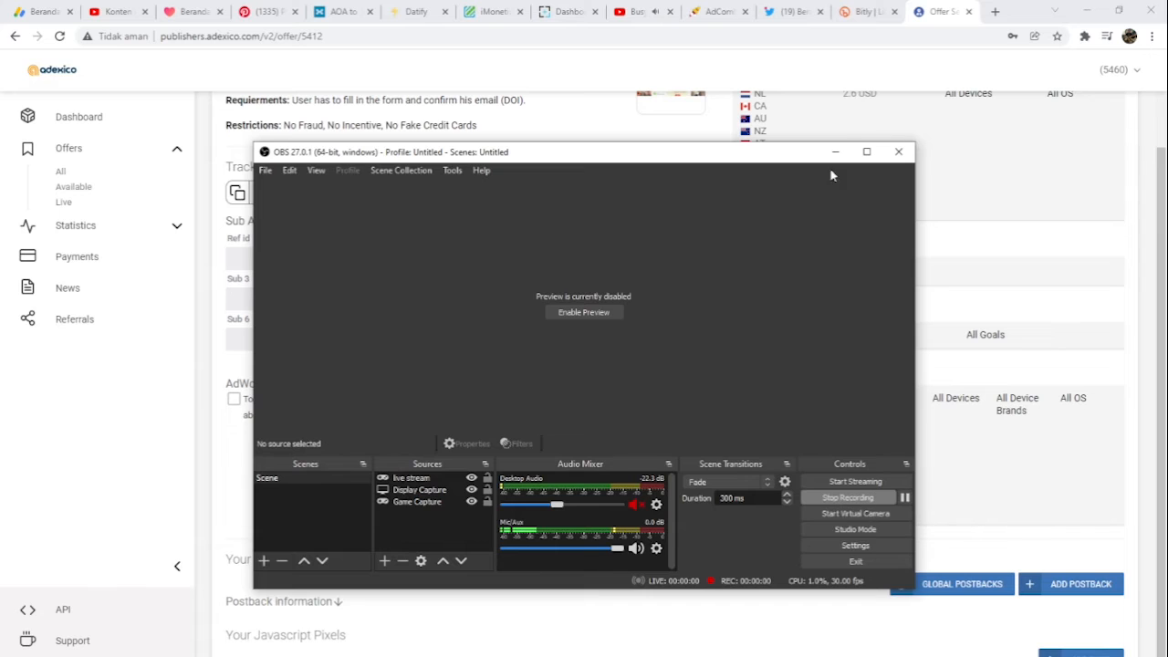
left_click(835, 152)
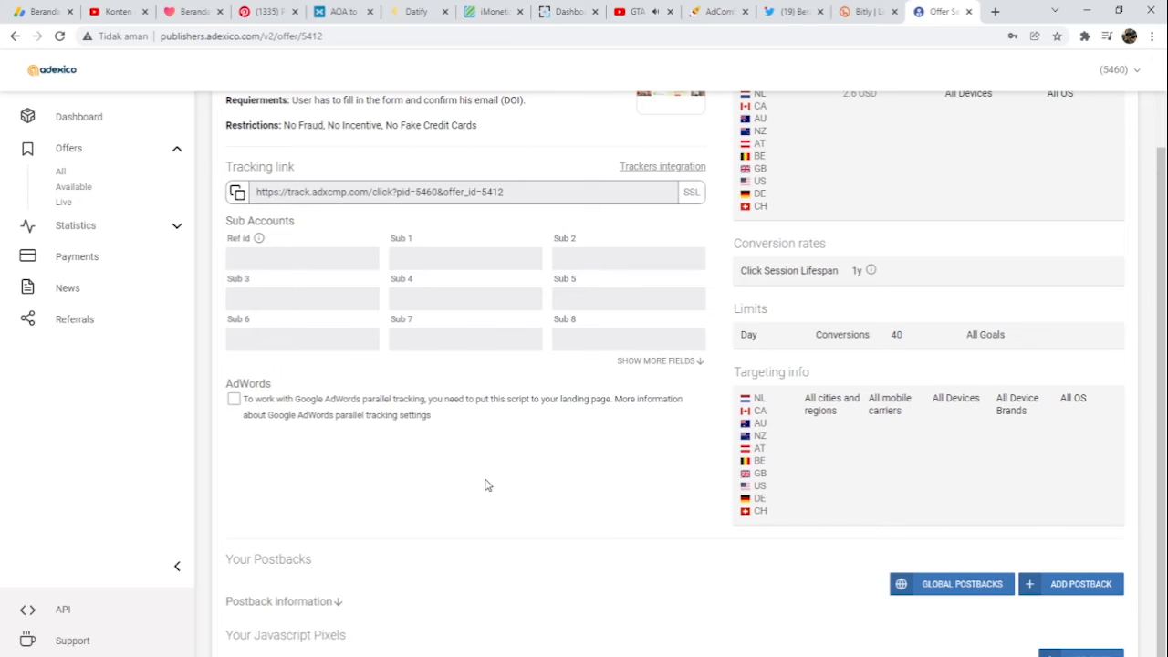
- Search Google for "site google" in a new tab and open the Google Sites sign-in result
left_click(997, 11)
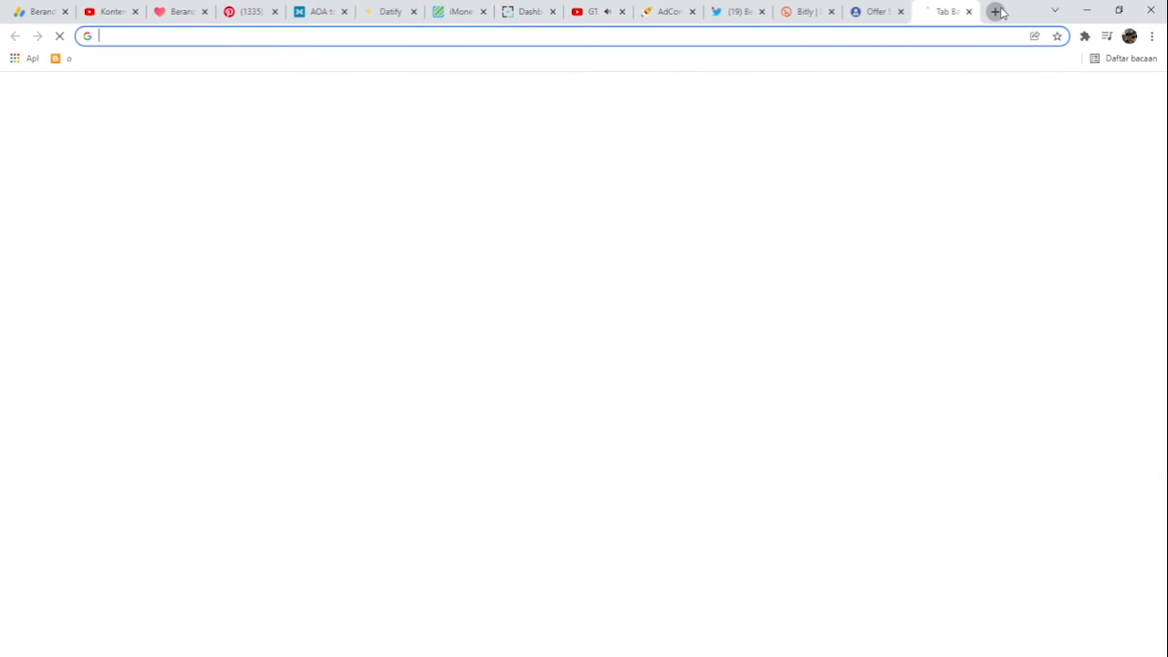
type("si")
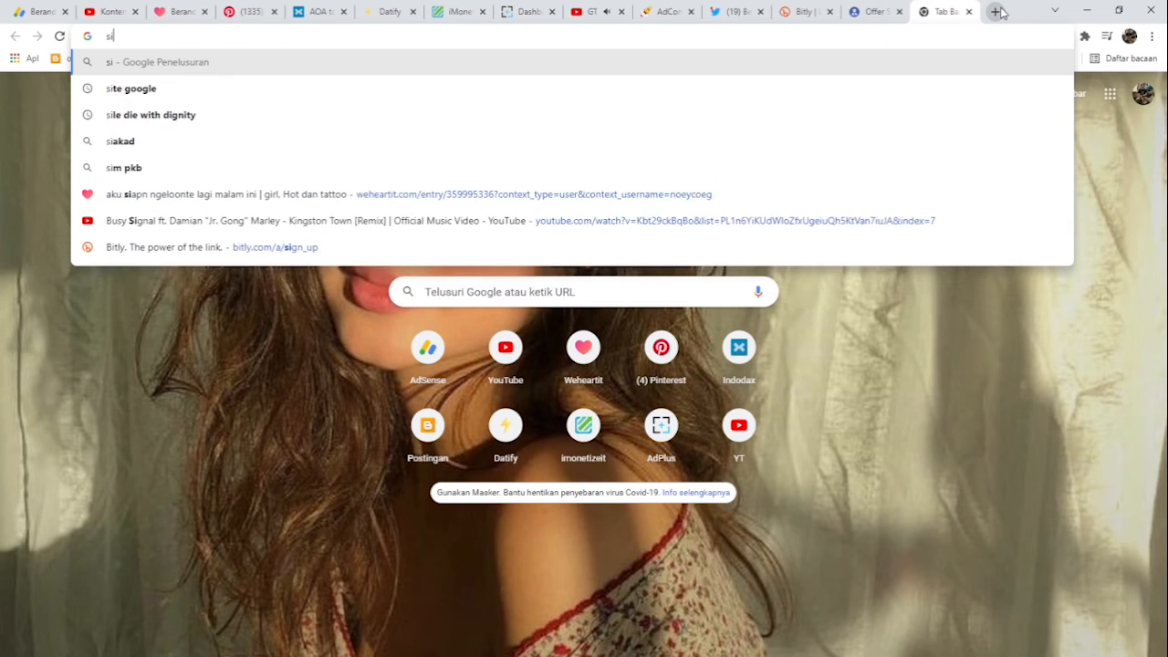
type("te goo")
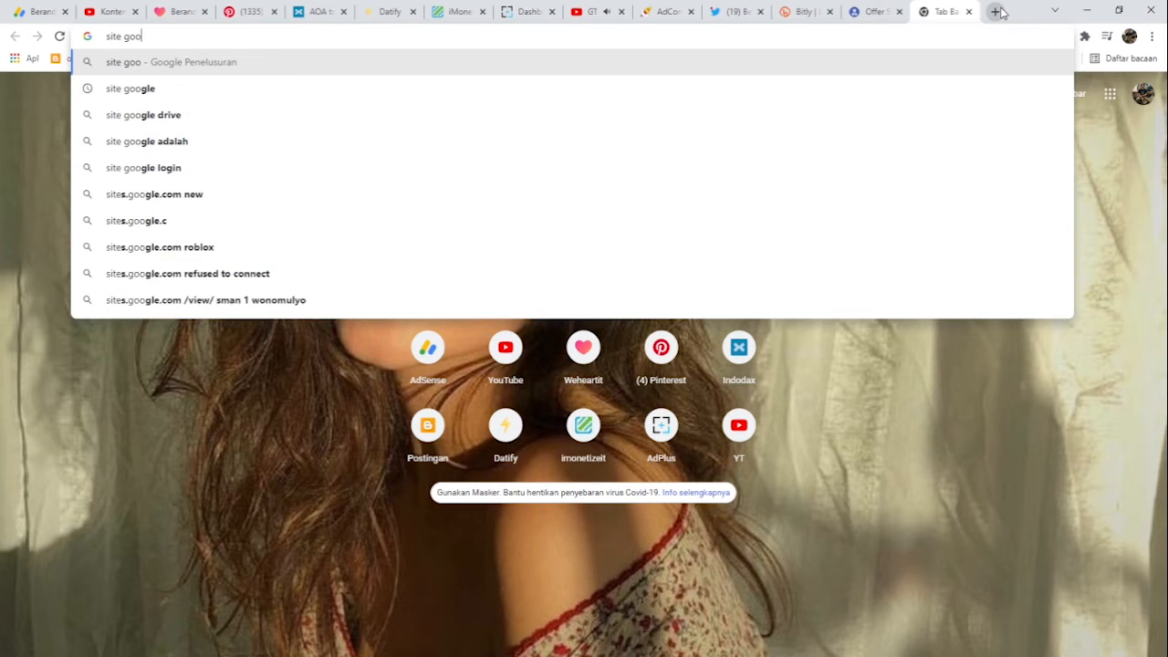
type("gle")
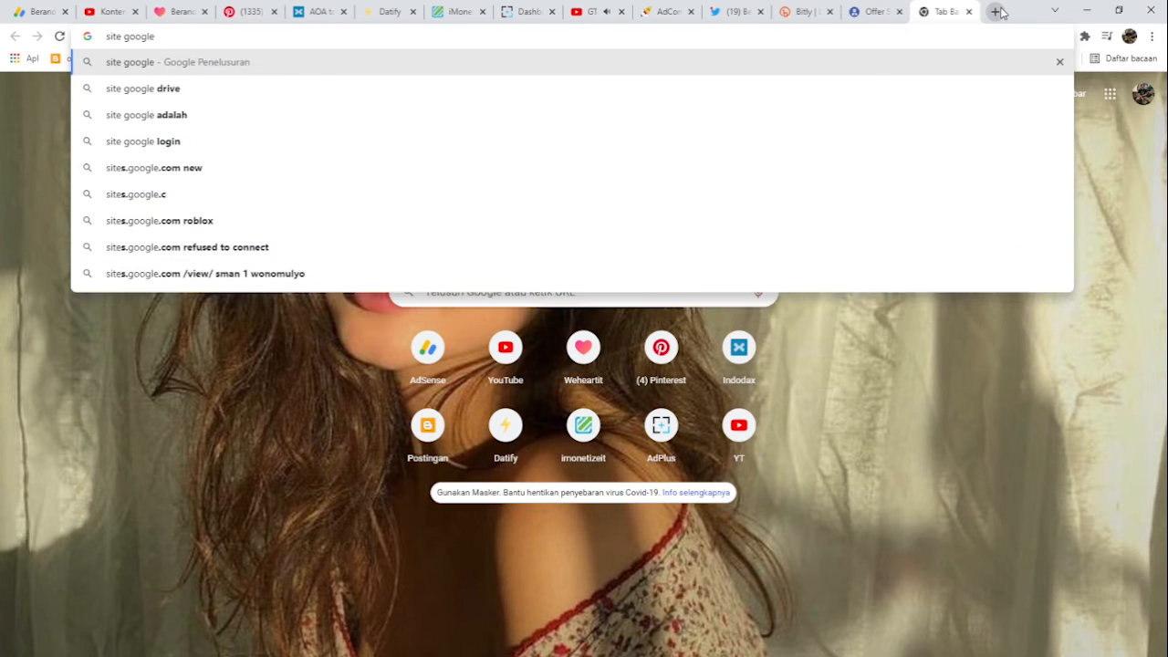
key("Return")
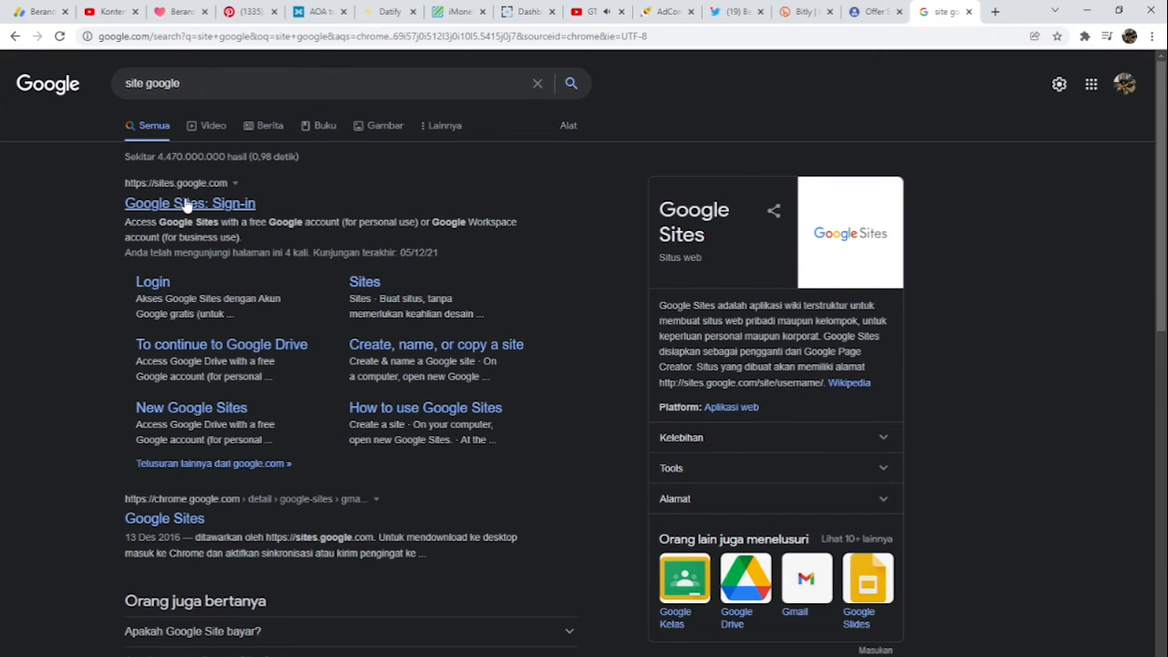
left_click(186, 203)
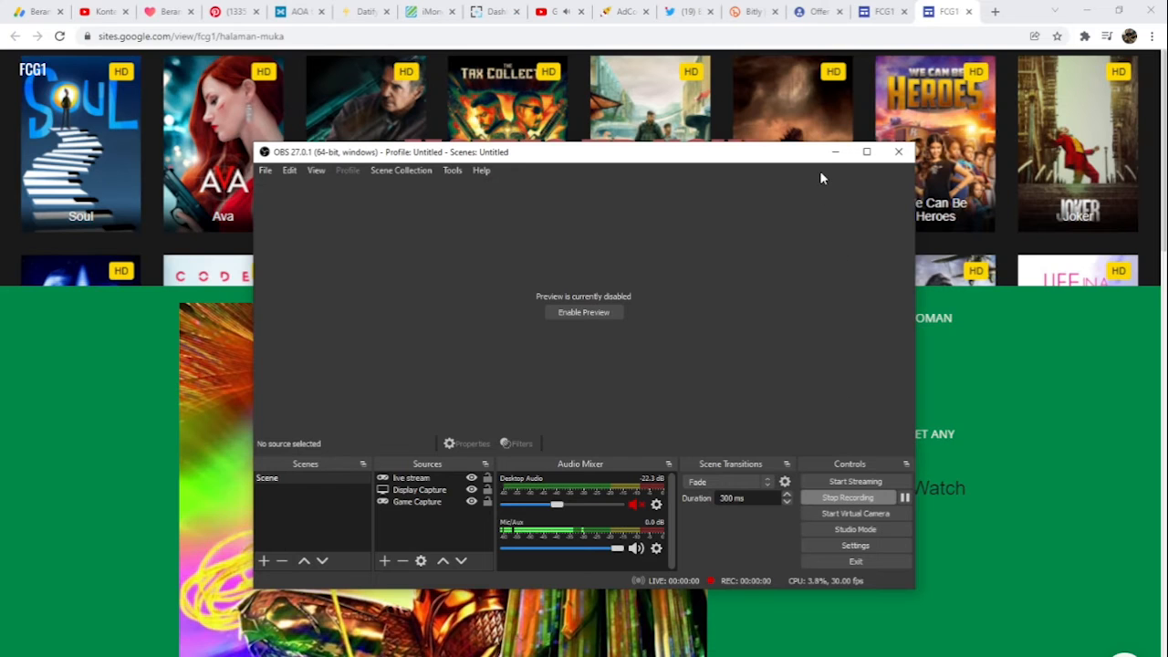
left_click(822, 150)
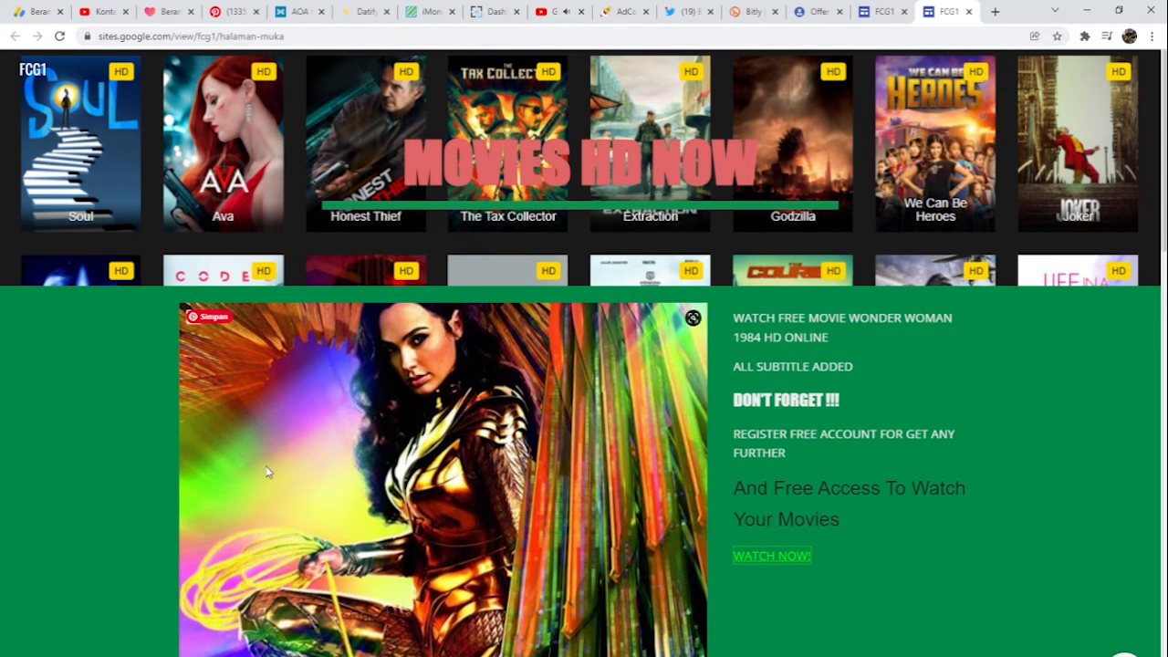
- Examine the published FCG1 movie landing page, including its Wonder Woman banner, WATCH NOW! link and Action movies section
scroll(720, 448, "down", 13)
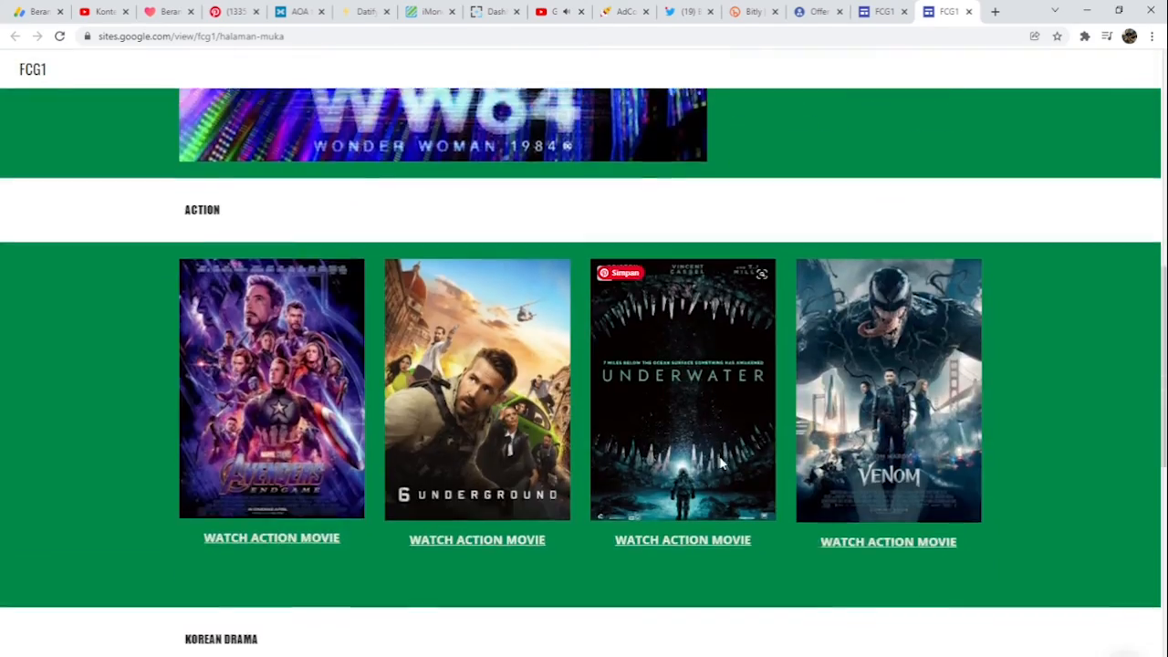
scroll(720, 461, "up", 13)
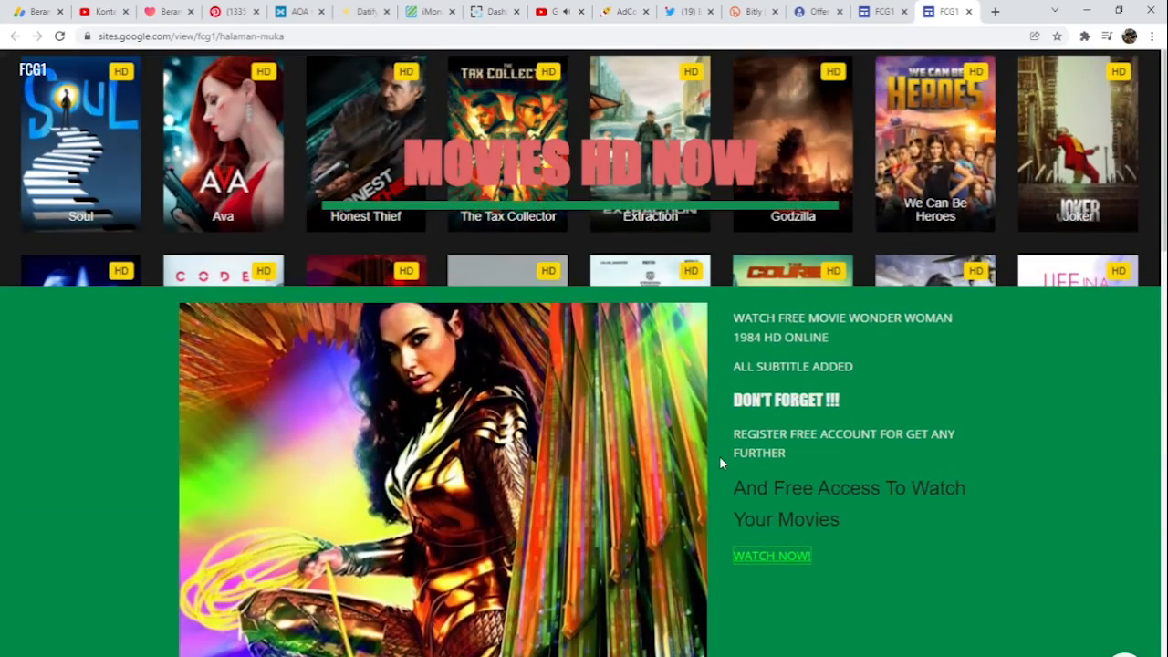
scroll(745, 410, "down", 2)
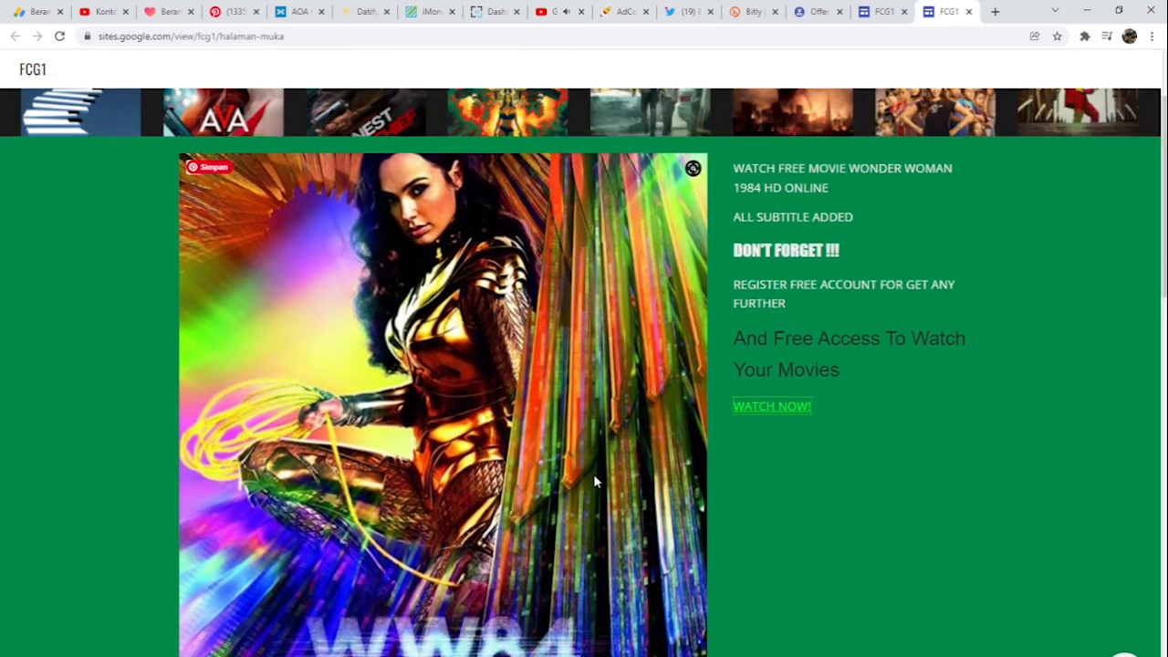
scroll(593, 474, "up", 2)
scroll(816, 484, "down", 2)
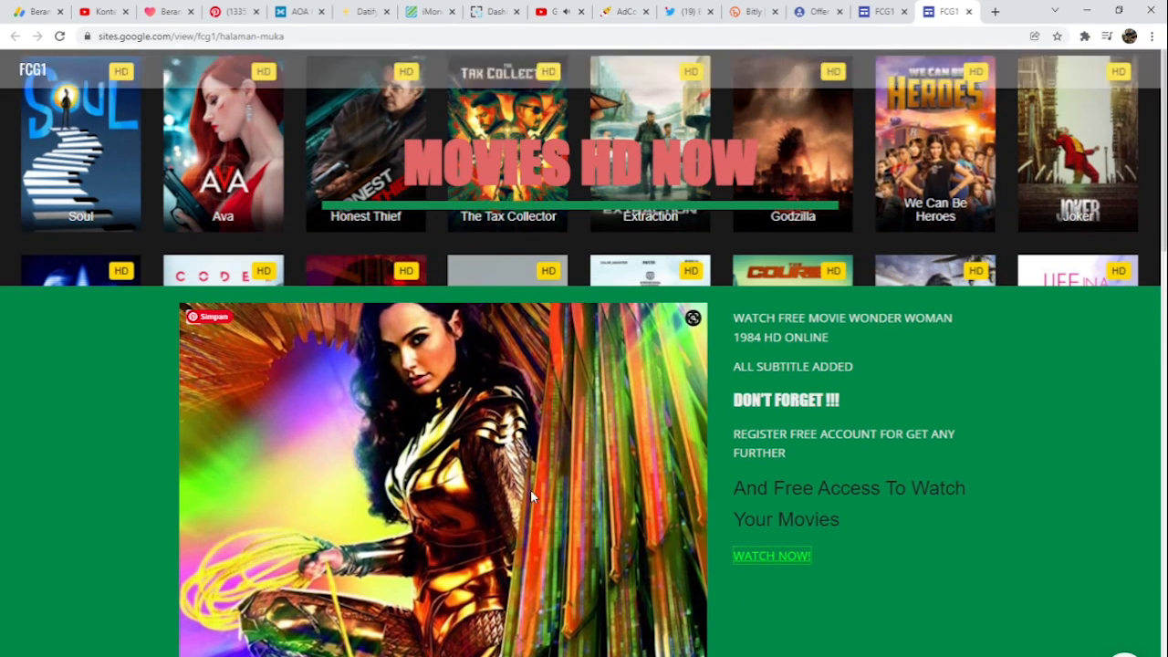
scroll(530, 489, "up", 2)
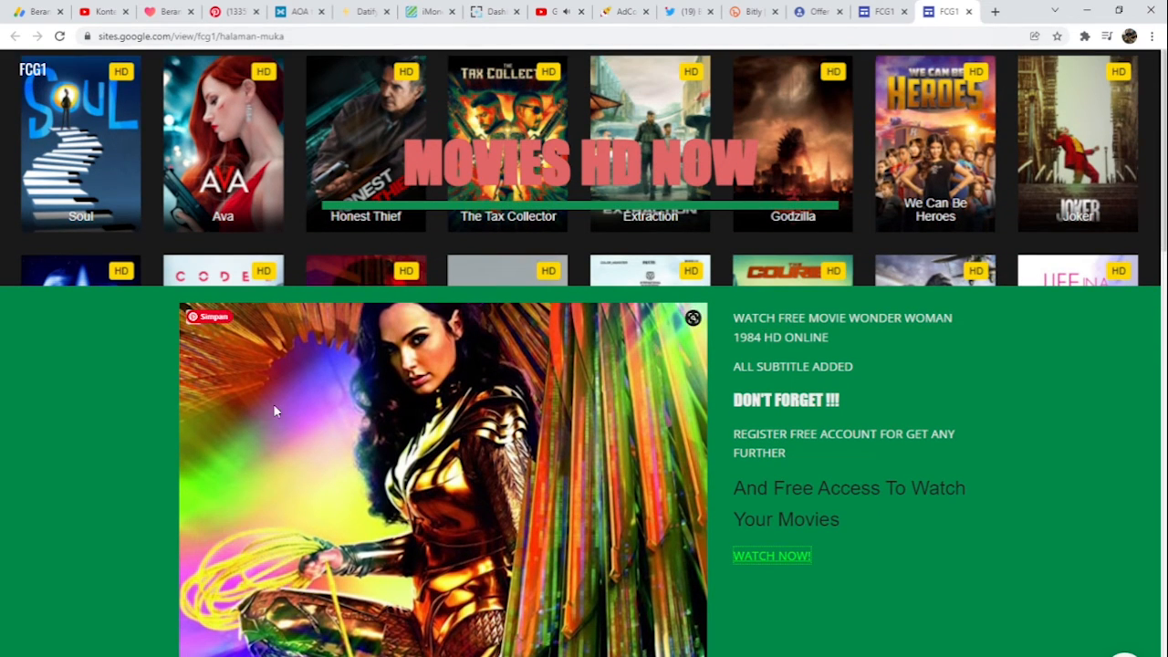
- Compare the Adexico offer page and its tracking link with the FCG1 landing page
left_click(817, 11)
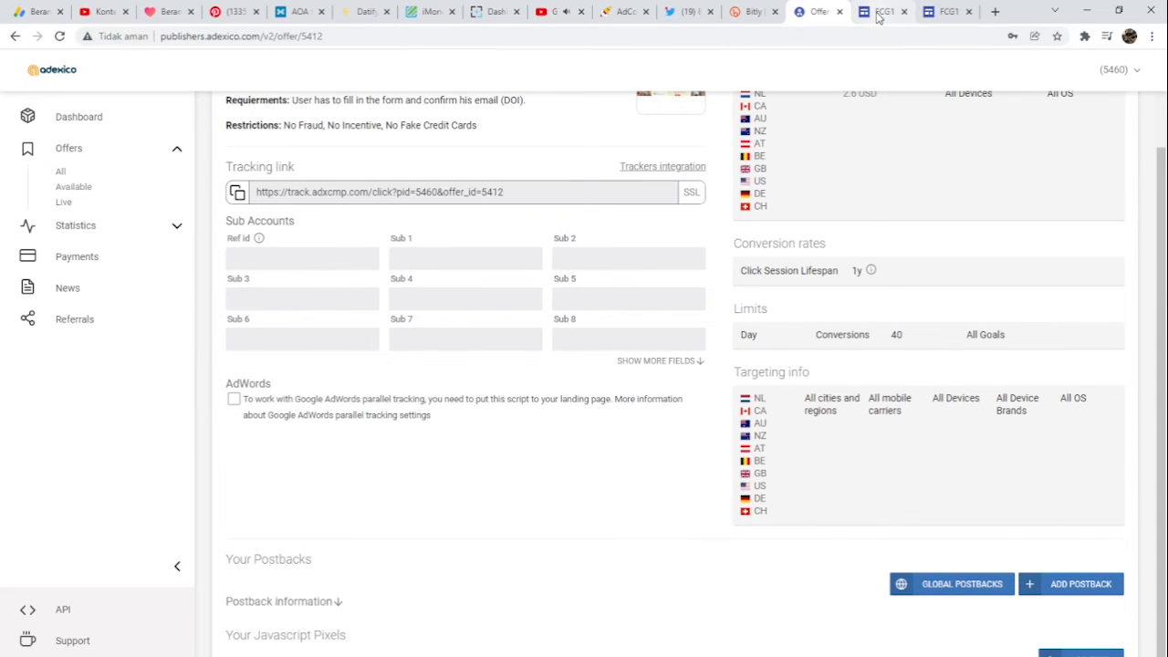
mouse_move(878, 17)
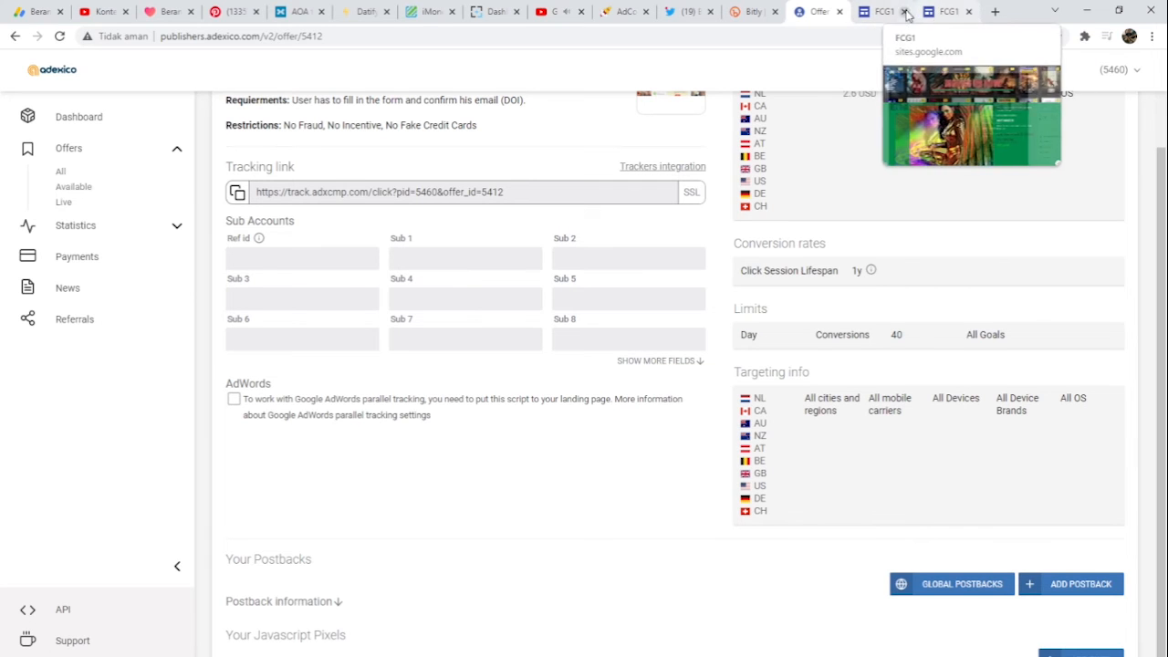
left_click(946, 14)
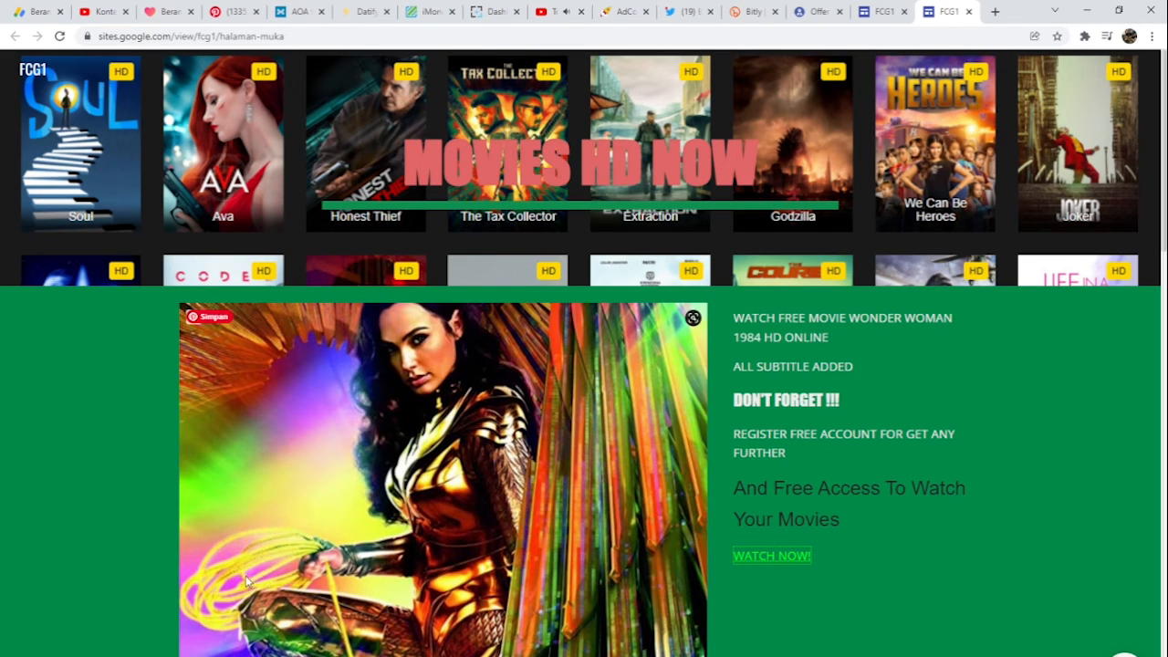
left_click(803, 15)
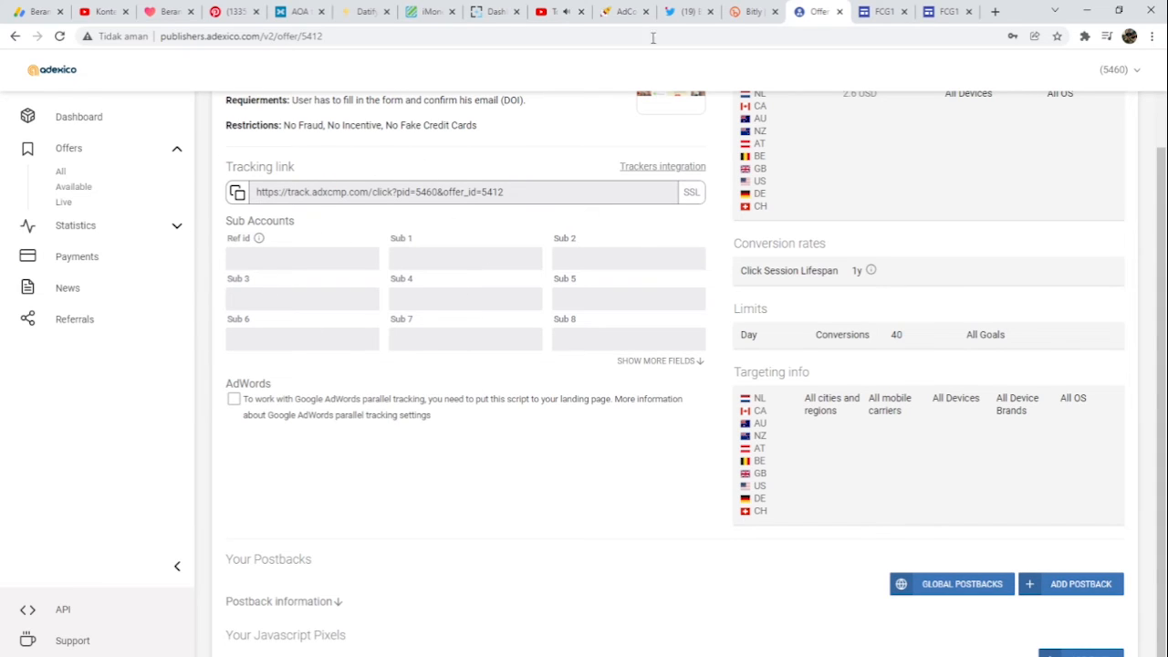
- Review the published FCG1 landing page and close its tab to return to the site editor
left_click(940, 11)
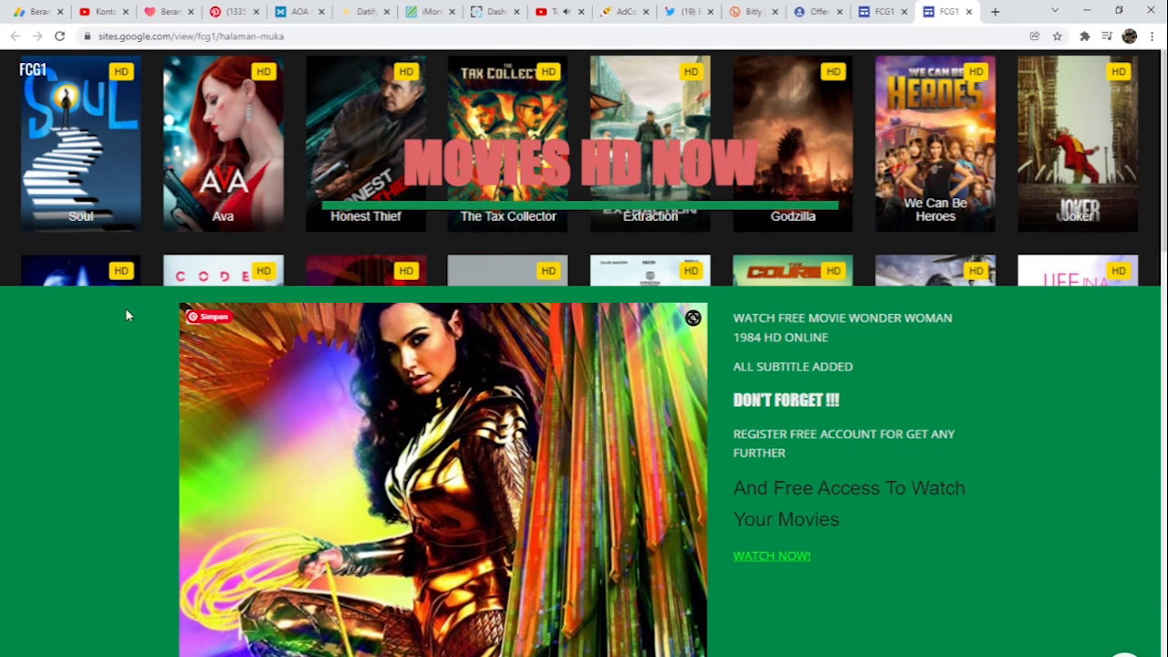
scroll(374, 363, "down", 3)
scroll(374, 363, "up", 3)
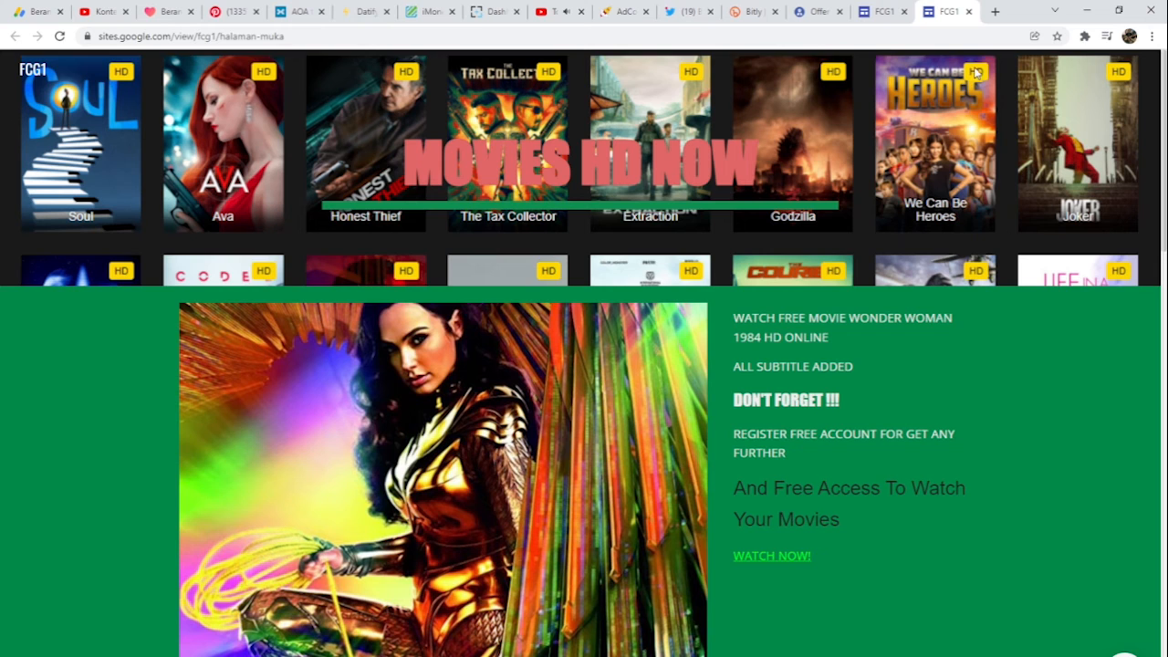
left_click(969, 12)
- Look through the fcg1 site in the editor, from the MOVIES HD NOW header to the Action and Korean Drama sections
scroll(381, 588, "down", 5)
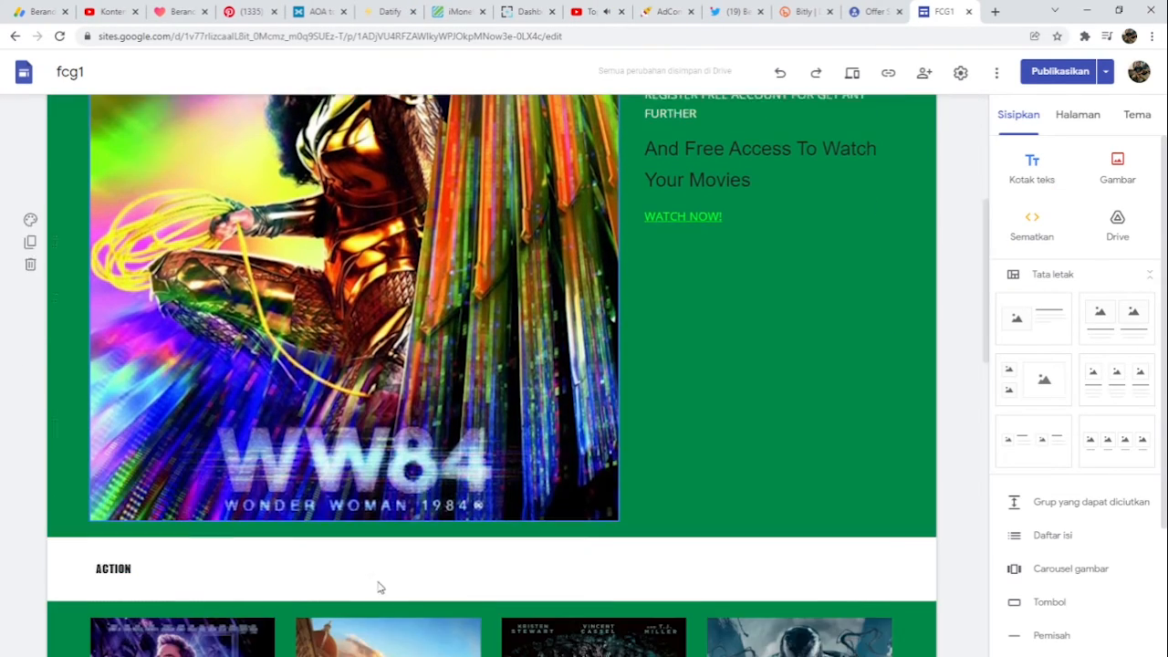
scroll(381, 588, "up", 5)
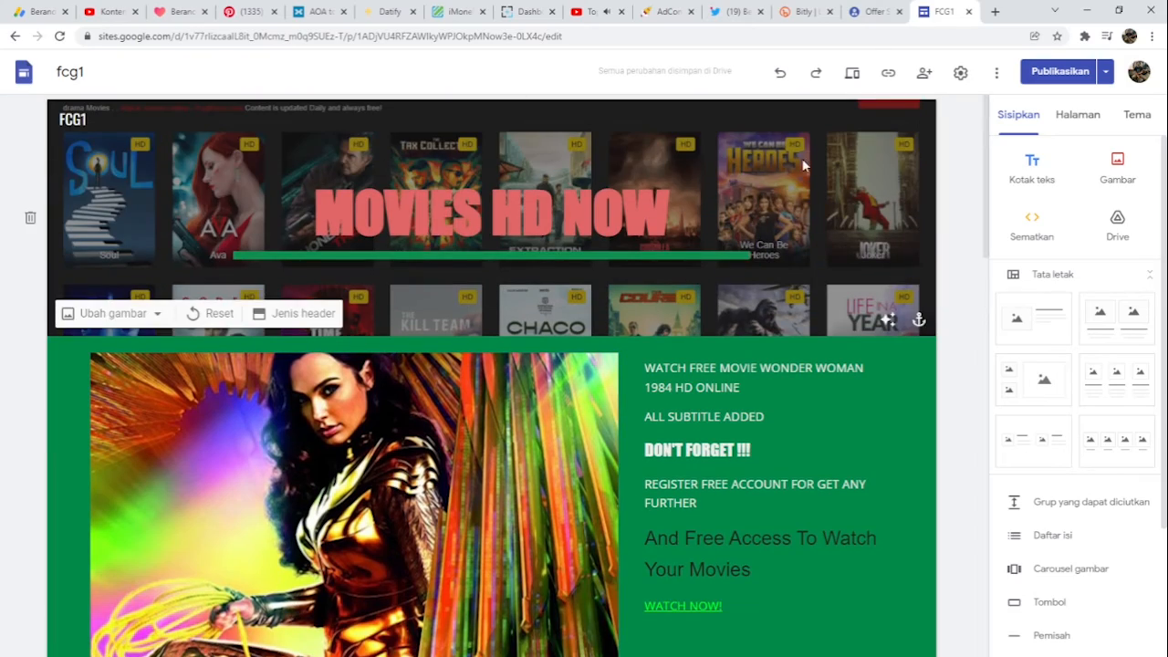
scroll(728, 608, "down", 10)
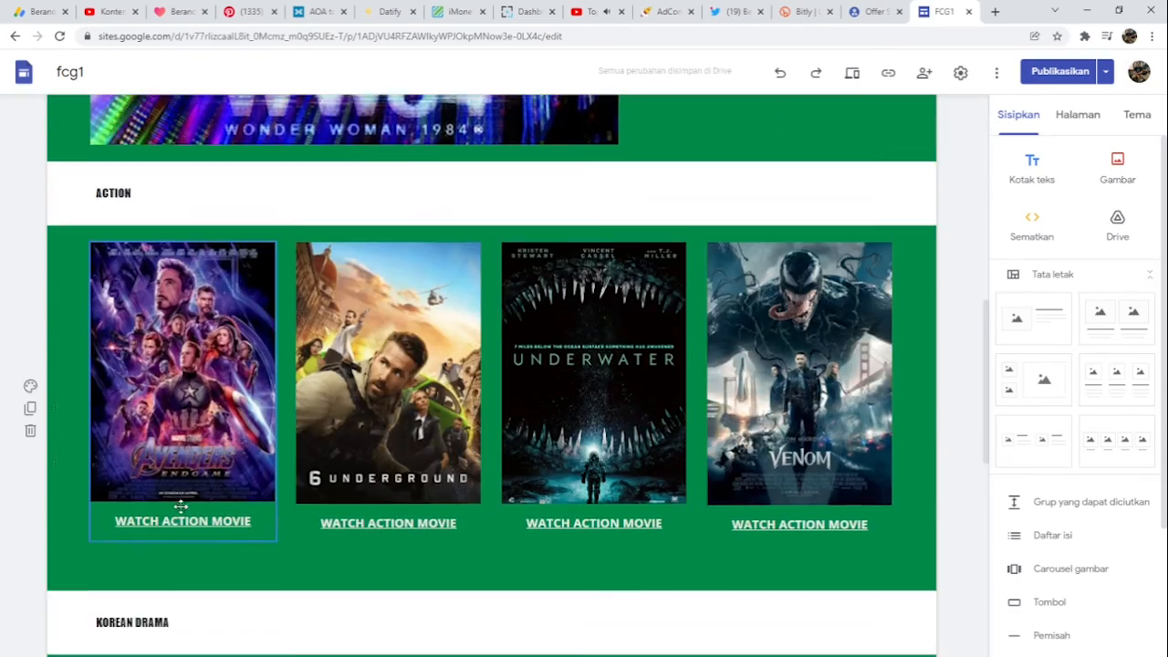
scroll(181, 507, "down", 3)
scroll(808, 167, "up", 8)
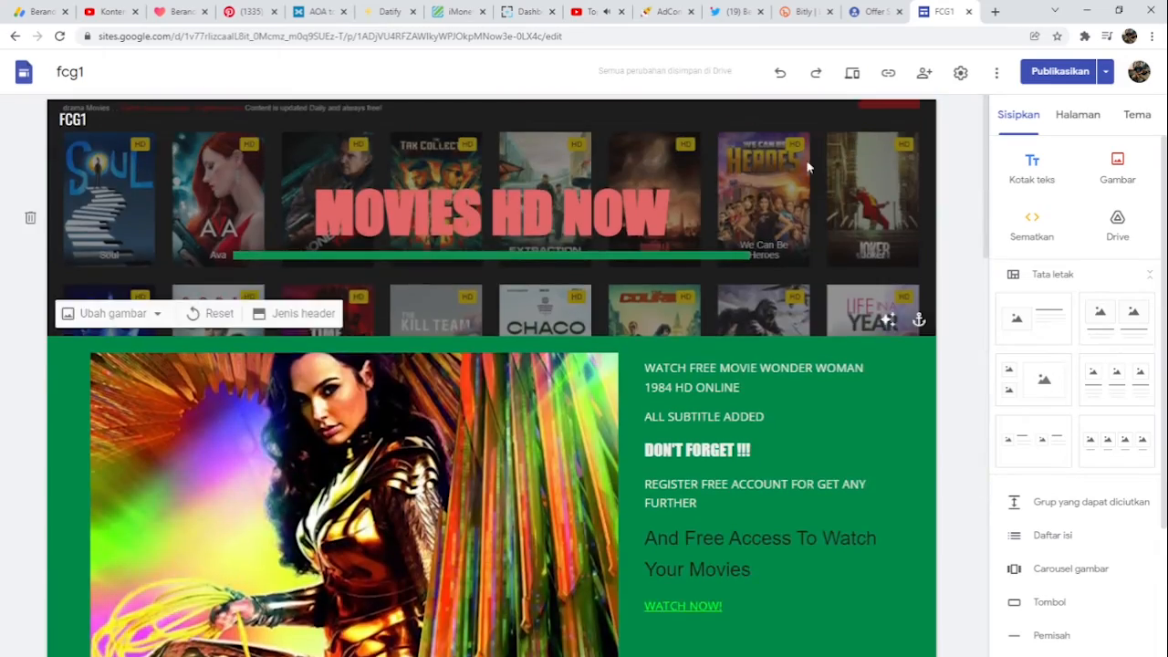
- Open the published version of the fcg1 site from the editor and view its header and Wonder Woman section
left_click(1105, 72)
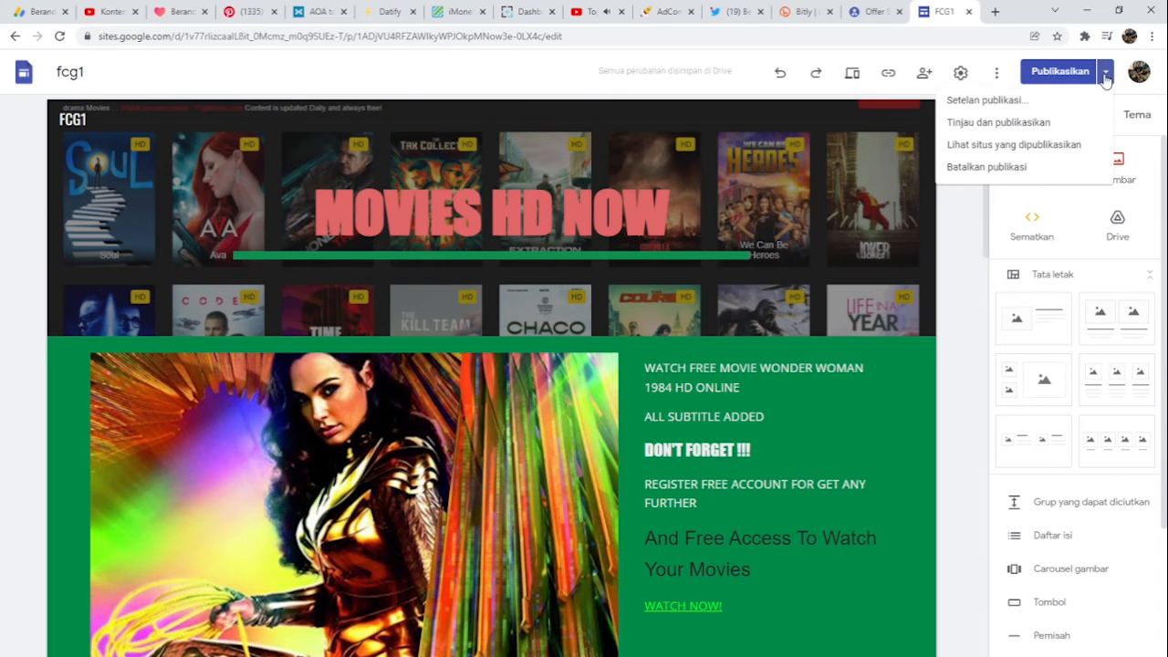
left_click(1026, 146)
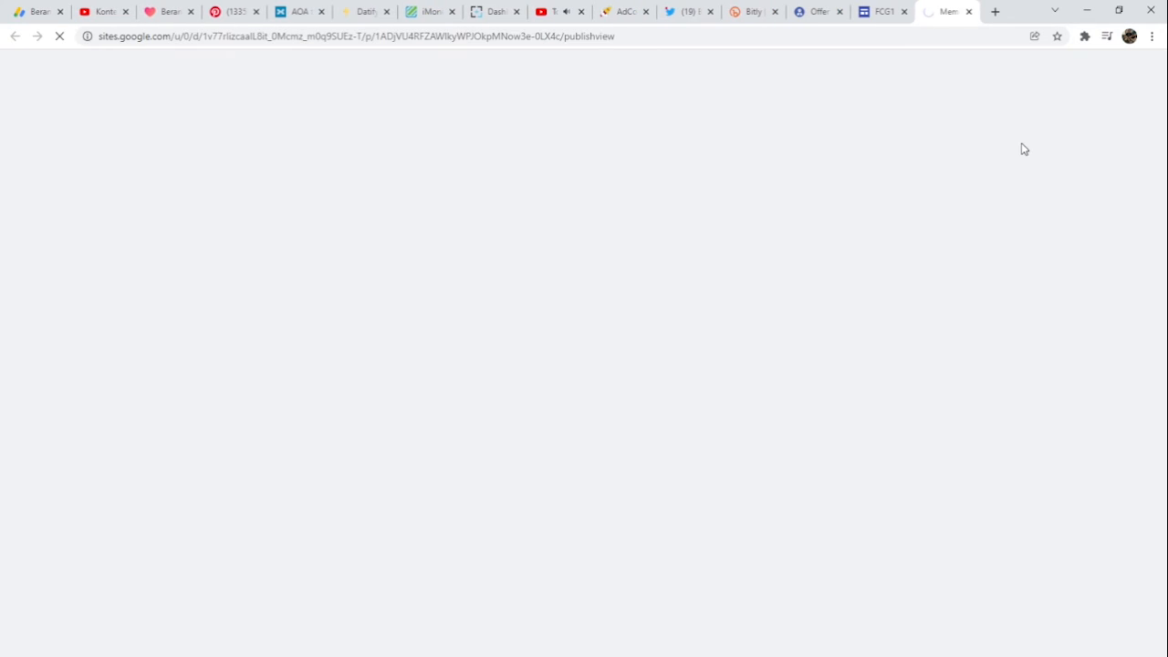
scroll(513, 460, "down", 2)
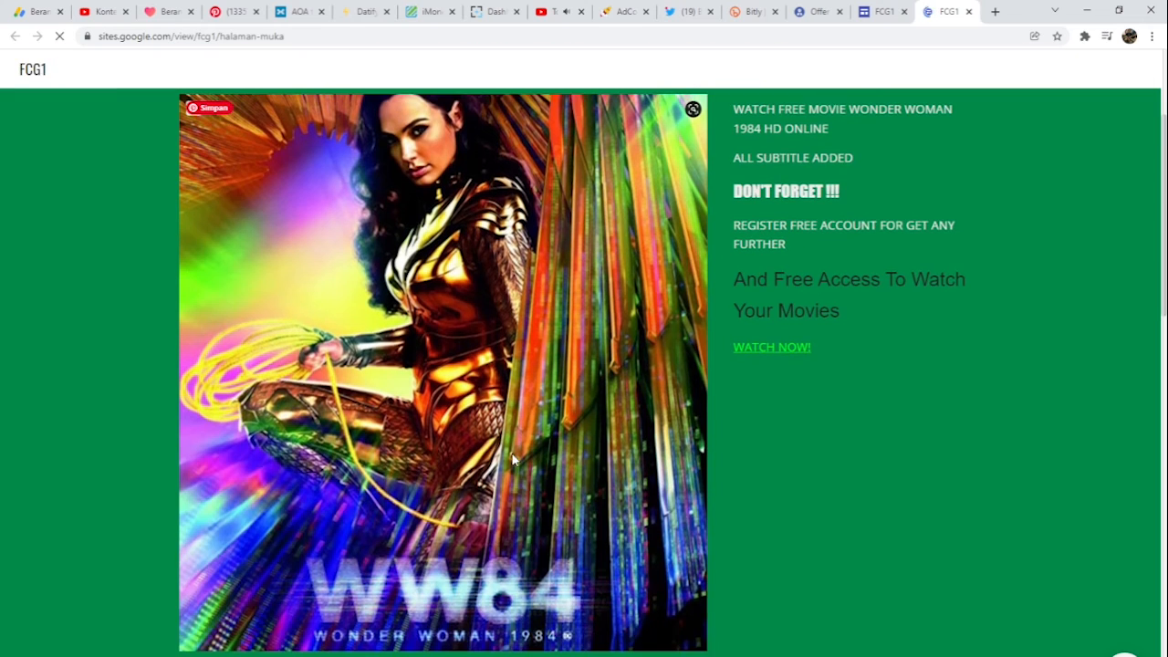
scroll(763, 328, "up", 2)
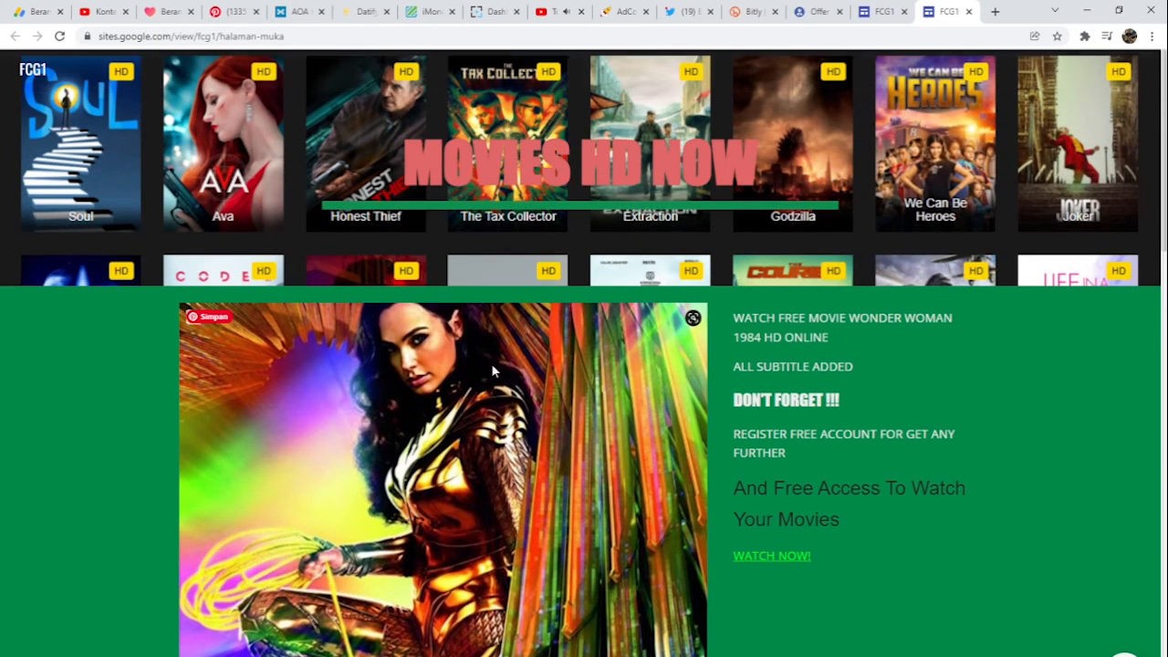
- Follow the published page's WATCH NOW! link and highlight the web address of the Wonder Woman 1984 page
left_click(759, 558)
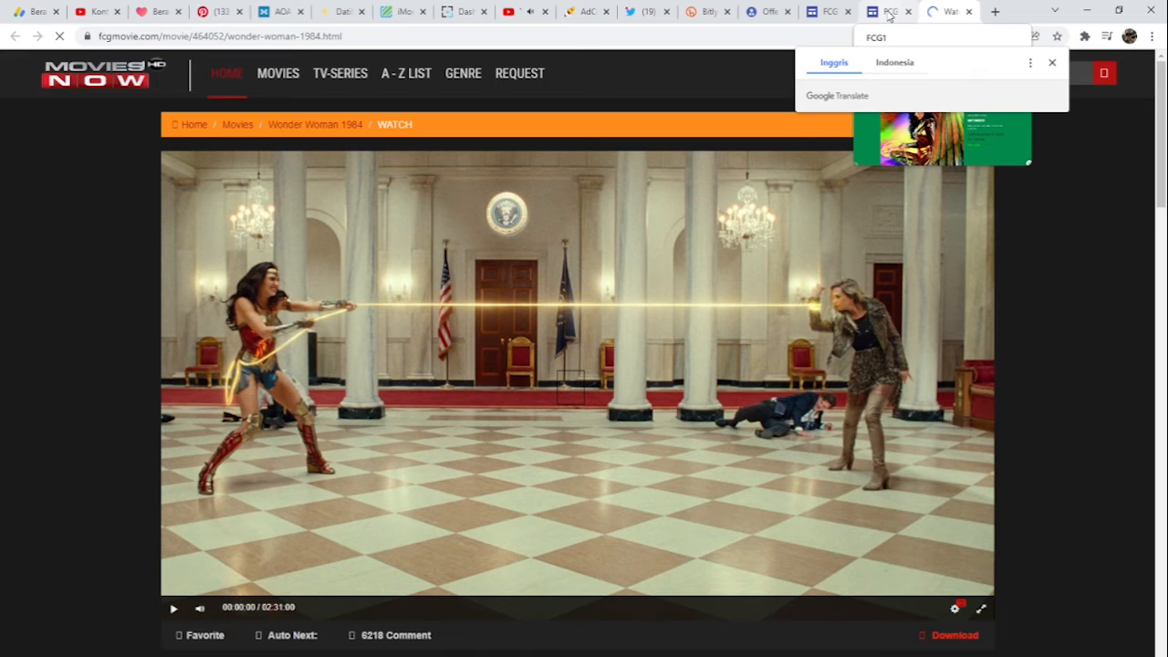
left_click(888, 13)
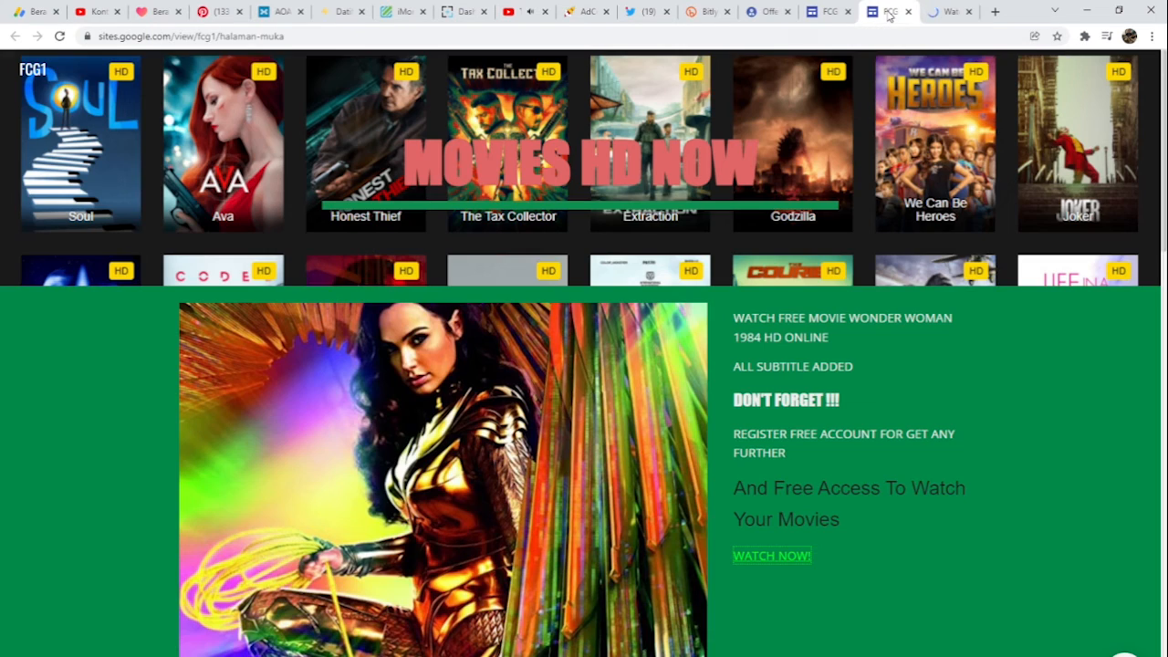
left_click(950, 12)
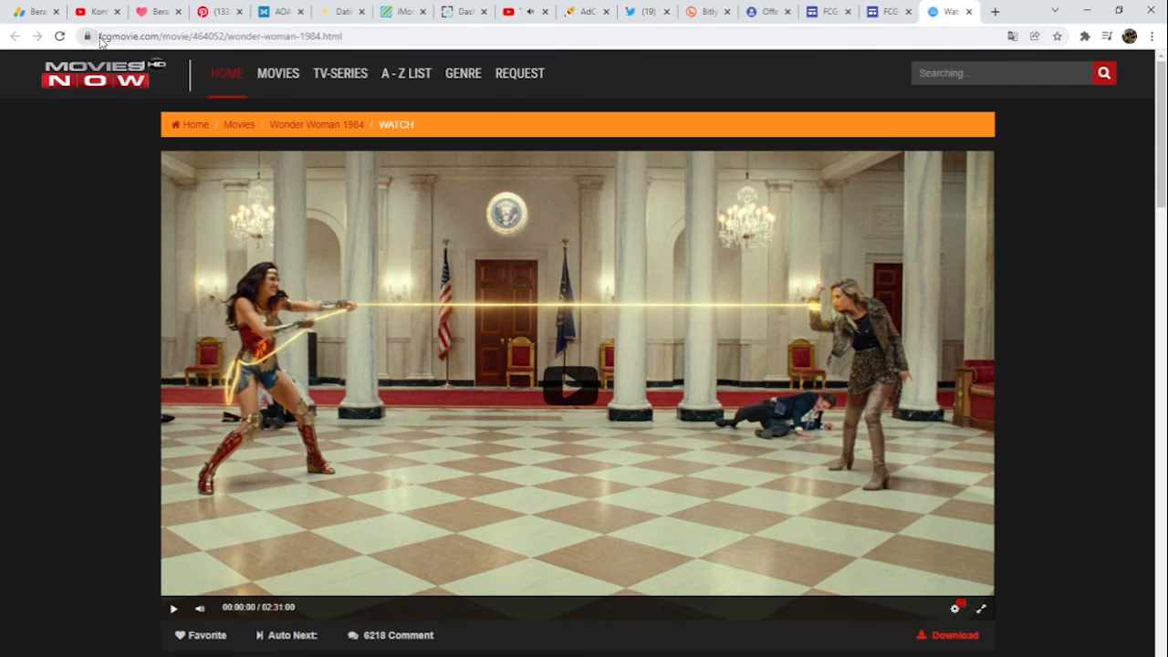
left_click(102, 37)
left_click_drag(374, 37, 102, 38)
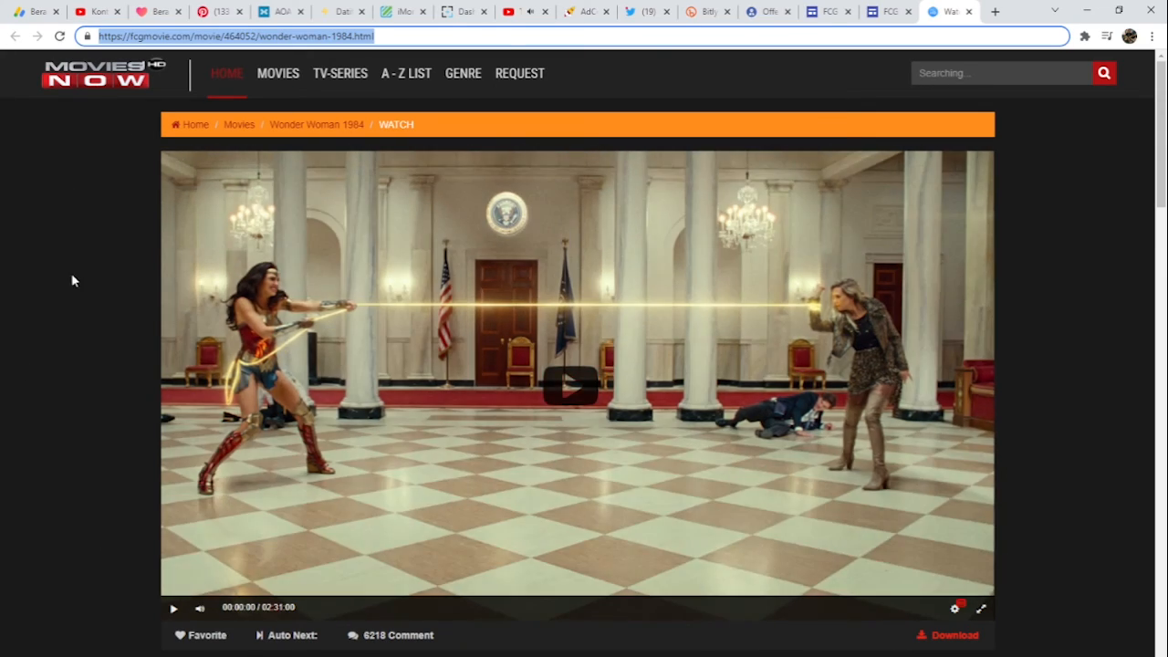
- Test the WATCH NOW! link on the FCG1 page once more and return to the landing page
left_click(890, 16)
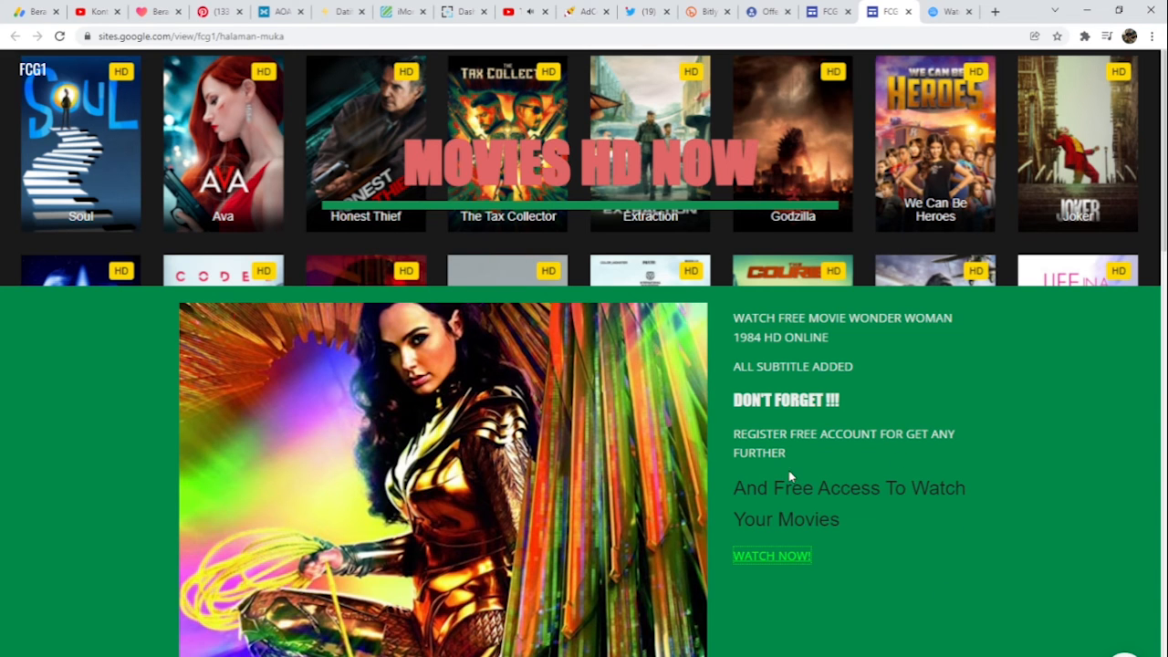
left_click(758, 557)
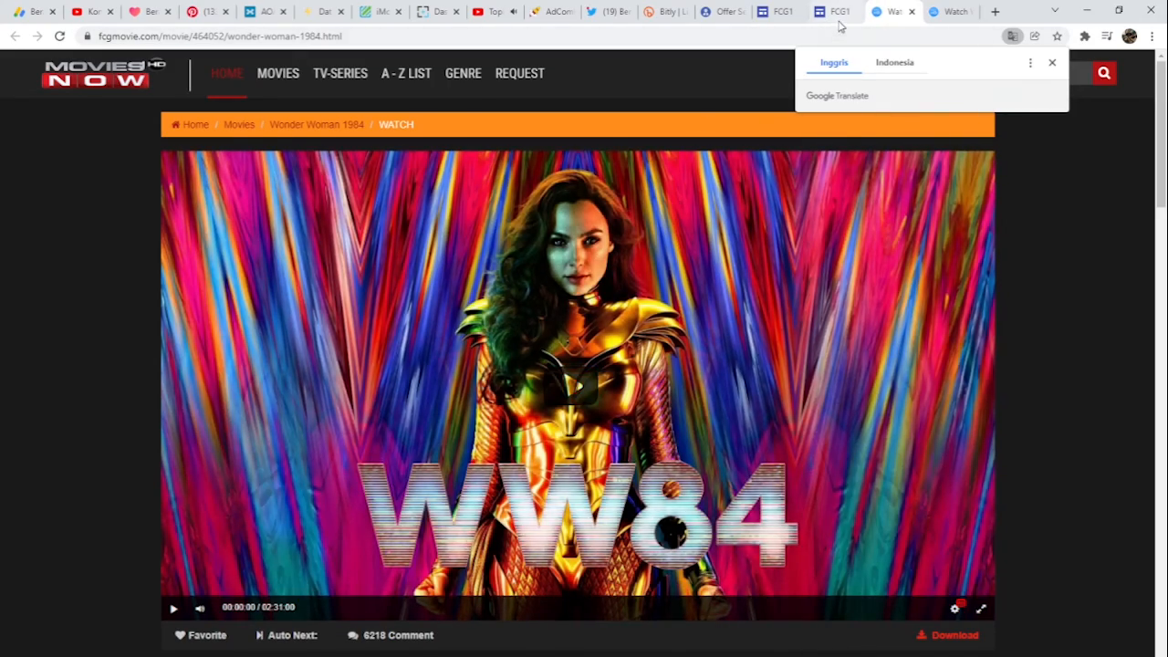
left_click(839, 22)
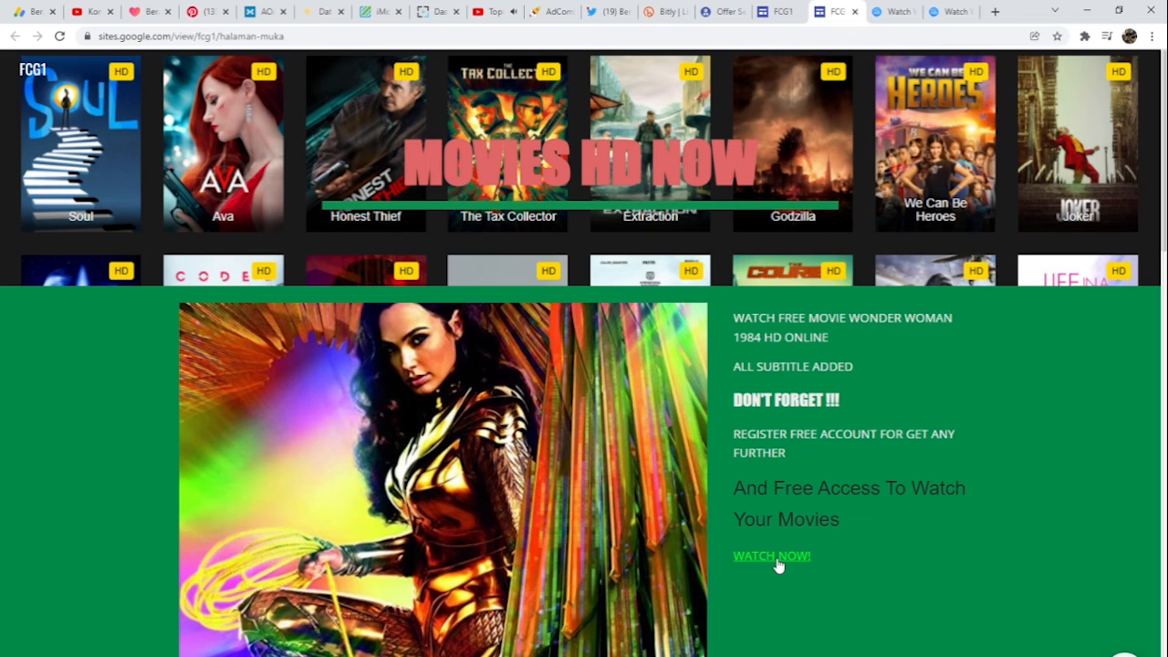
- Open the WATCH NOW! link for editing in the site editor and copy the tracking link from the Adexico offer
left_click(777, 12)
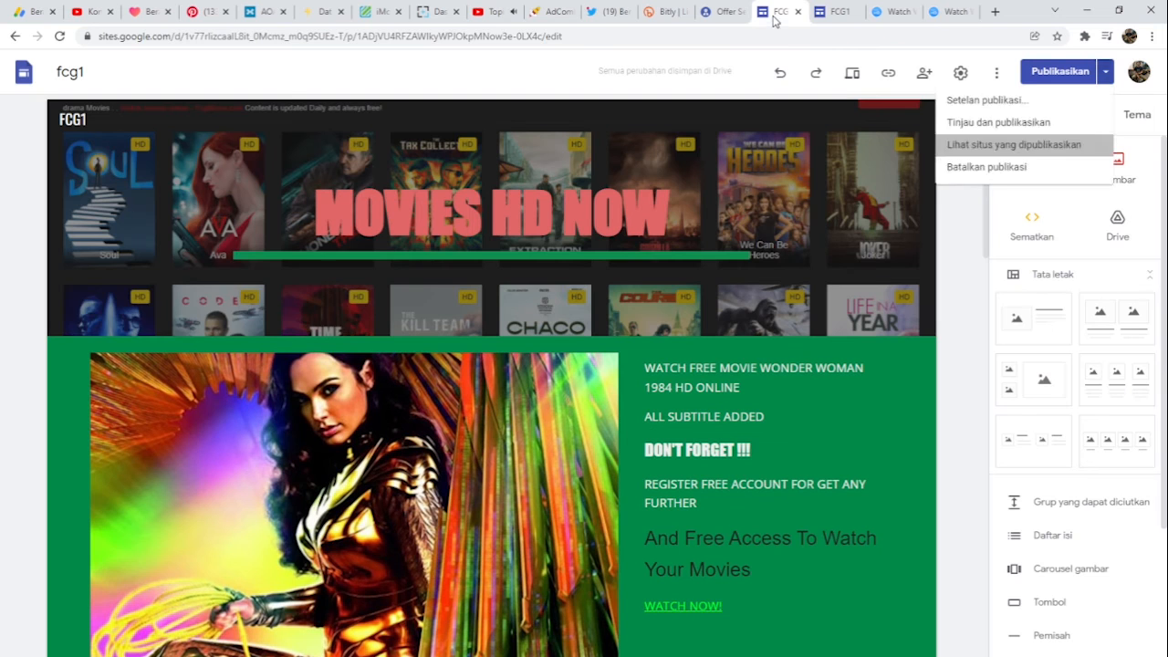
left_click(695, 607)
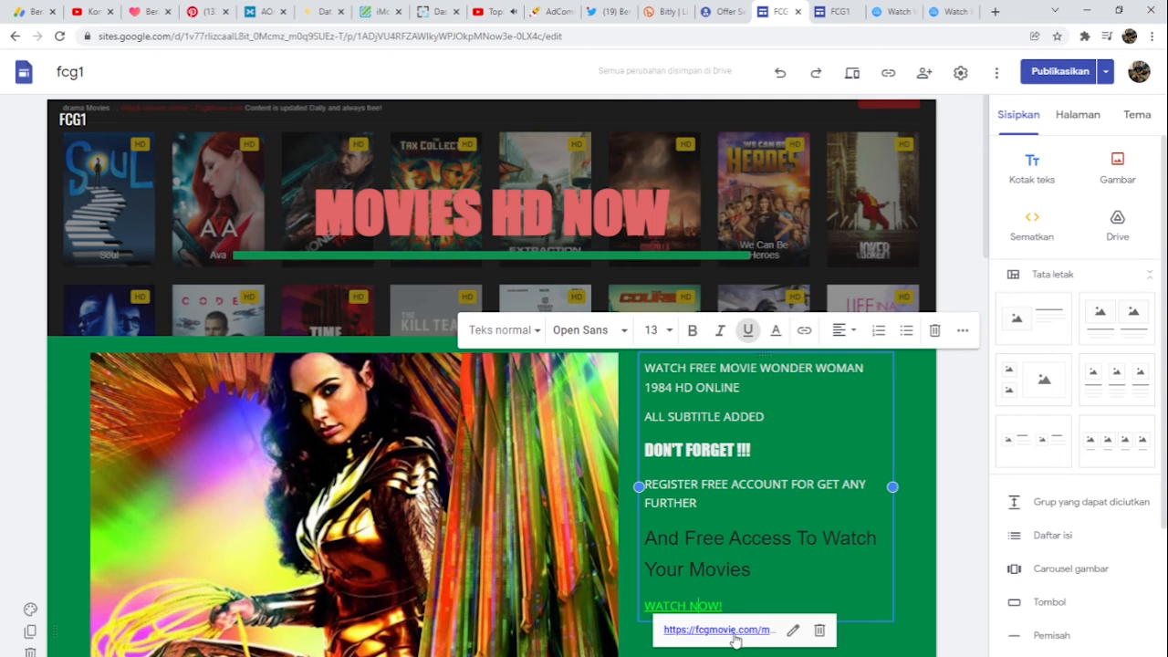
left_click(793, 630)
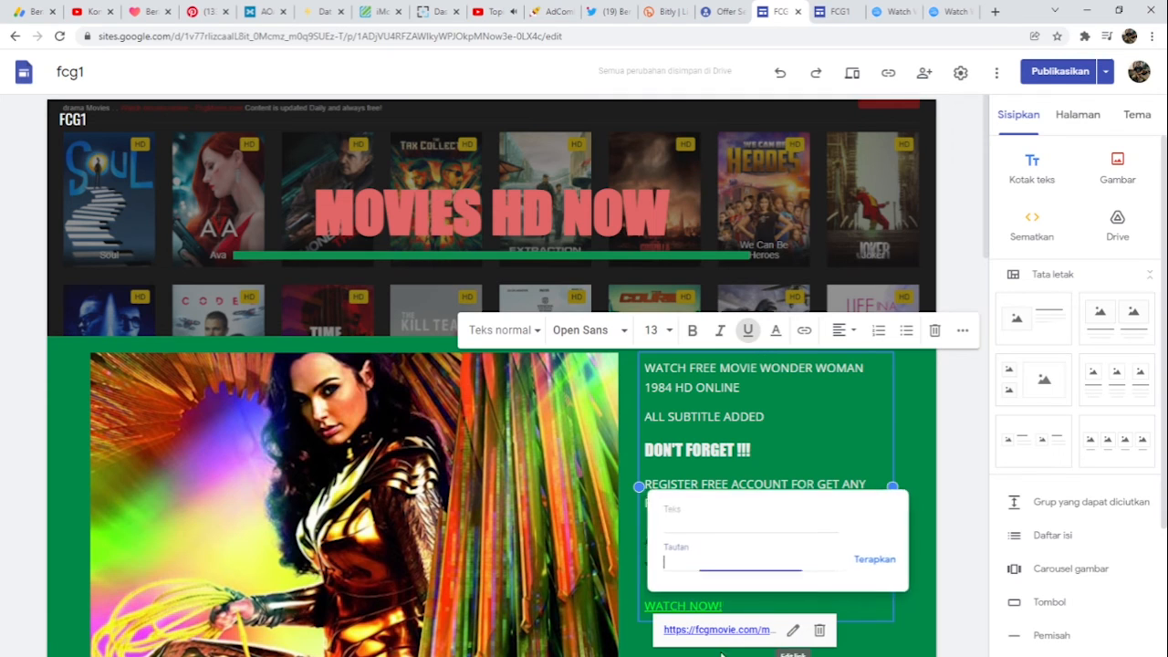
left_click_drag(742, 565, 812, 564)
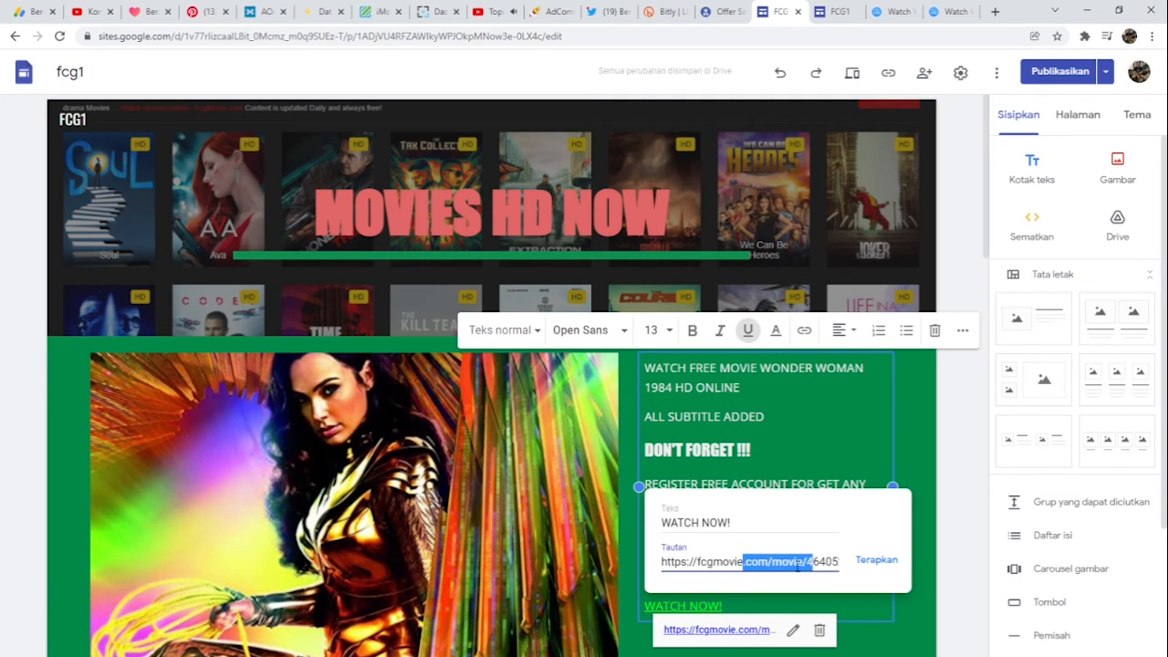
left_click_drag(664, 561, 861, 573)
left_click(720, 18)
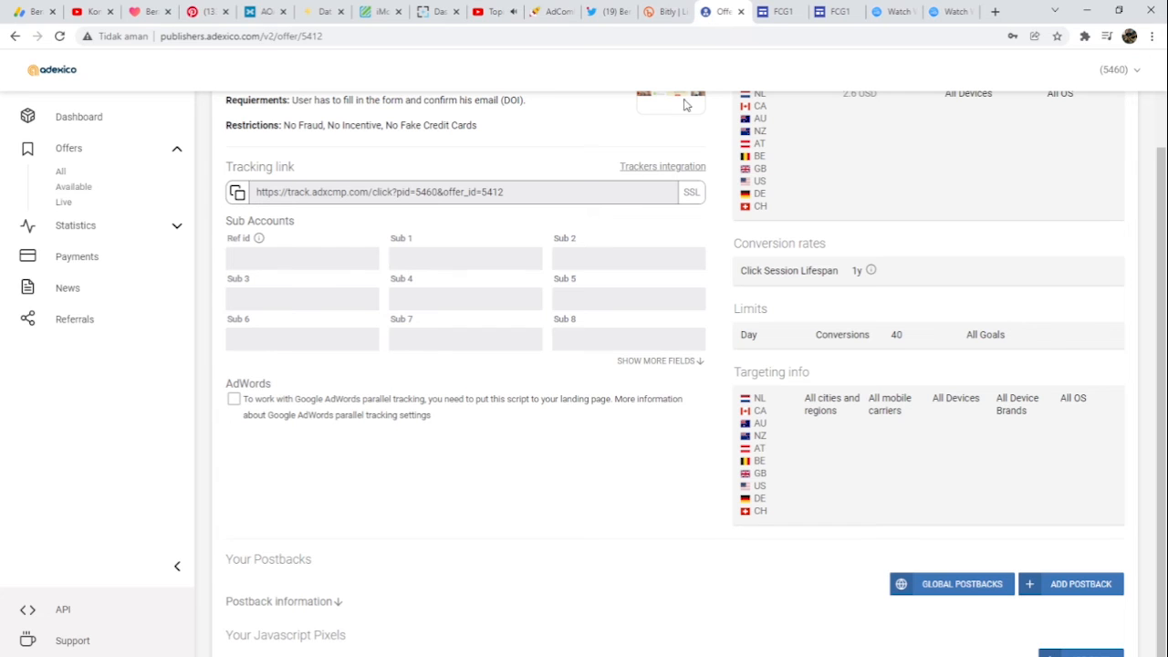
left_click(239, 195)
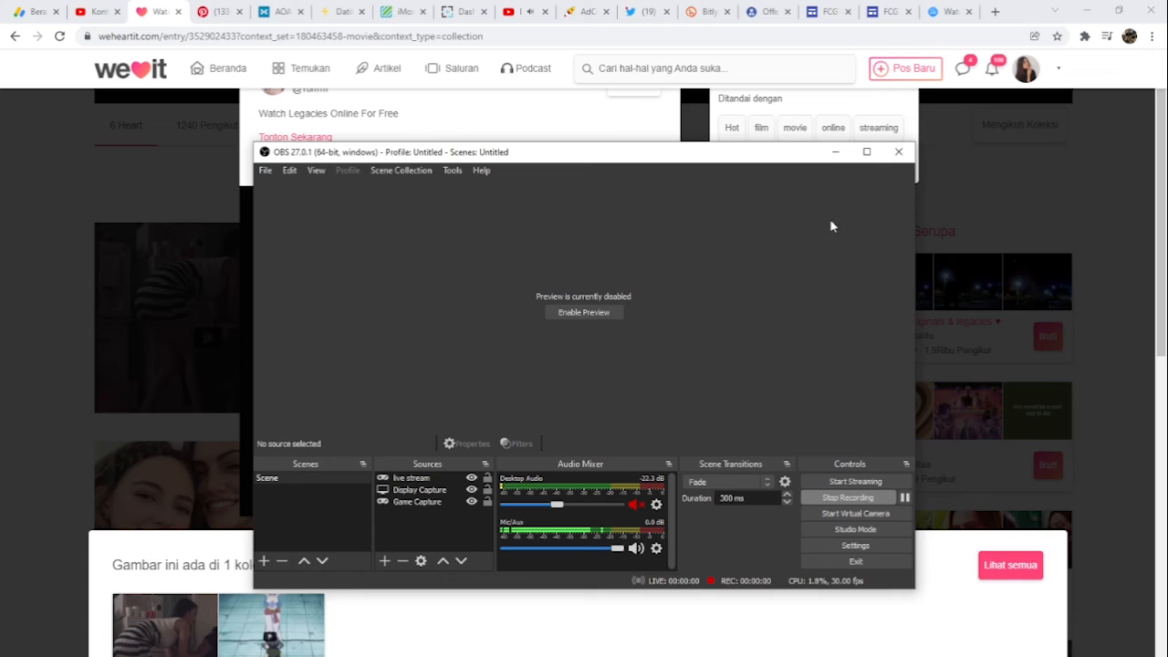
- Follow WATCH NOW! from the published FCG1 page and go back to the link settings in the site editor
left_click(834, 152)
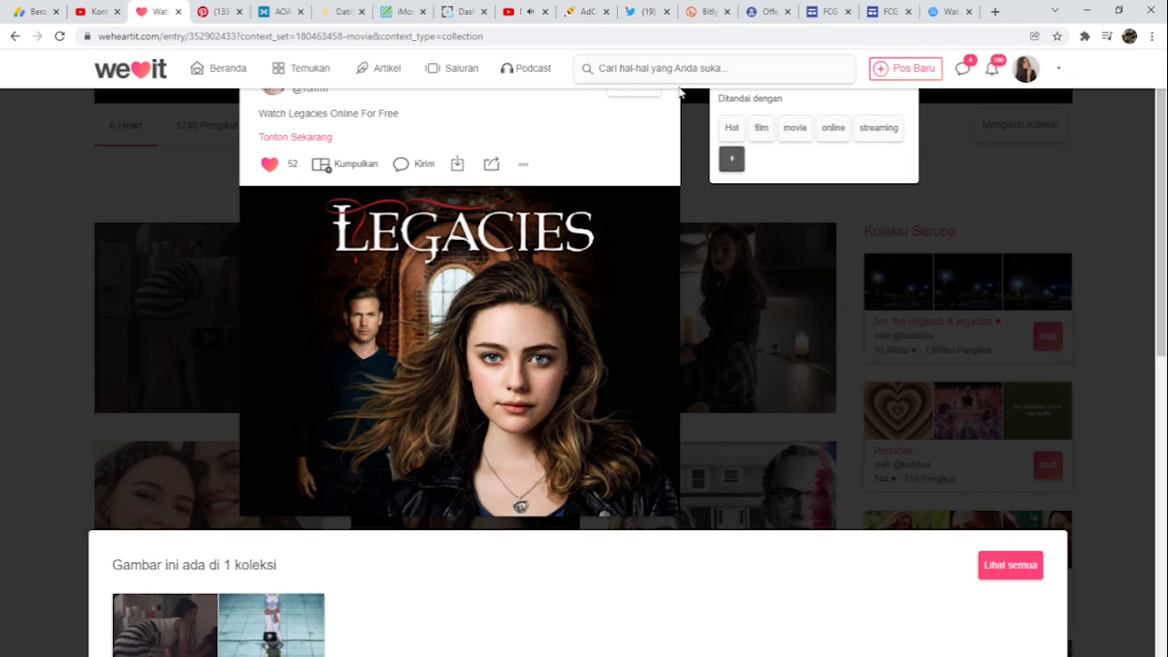
left_click(883, 11)
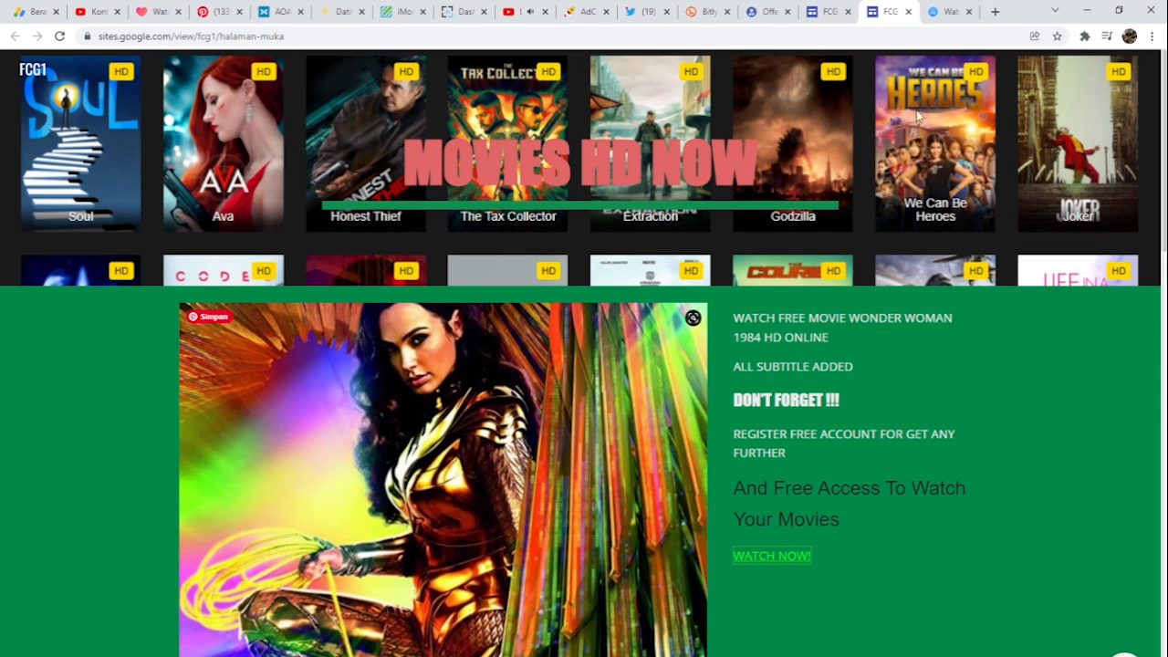
left_click(744, 557)
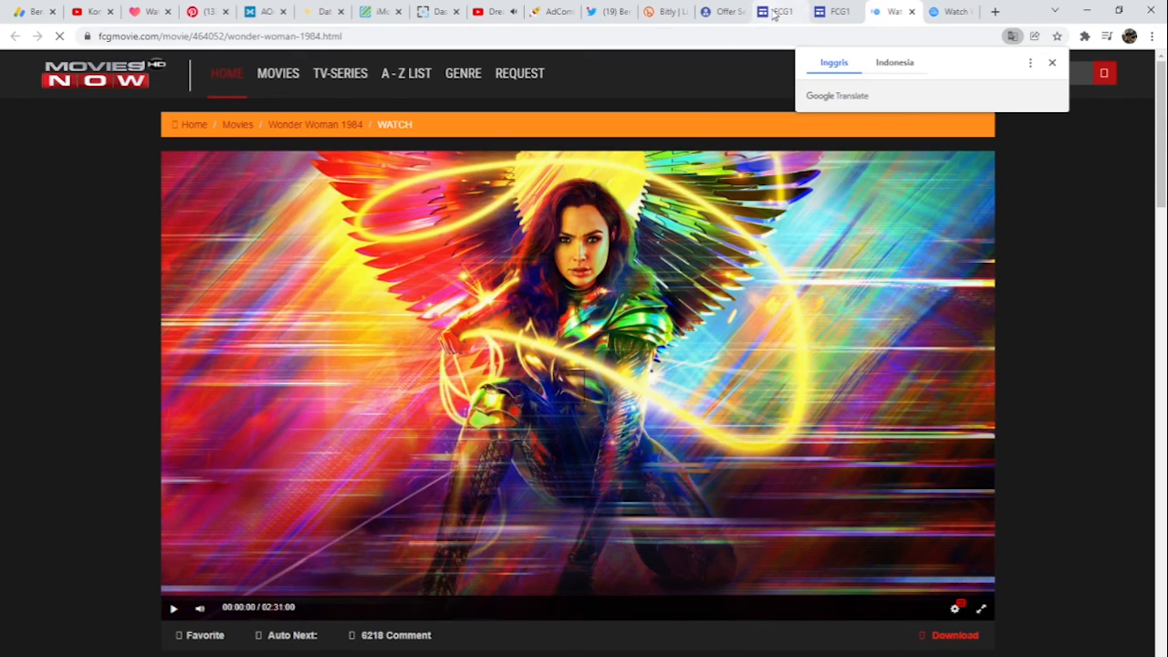
left_click(782, 11)
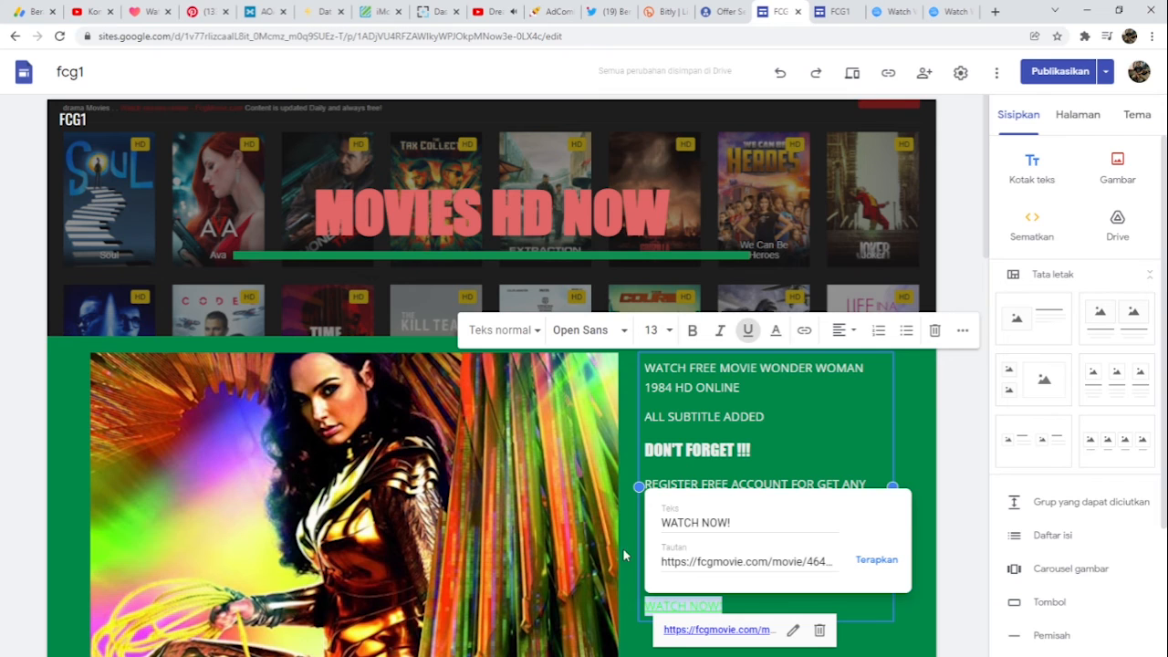
- Open the Legacies post on We Heart It and follow its Tonton Sekarang link
left_click(146, 11)
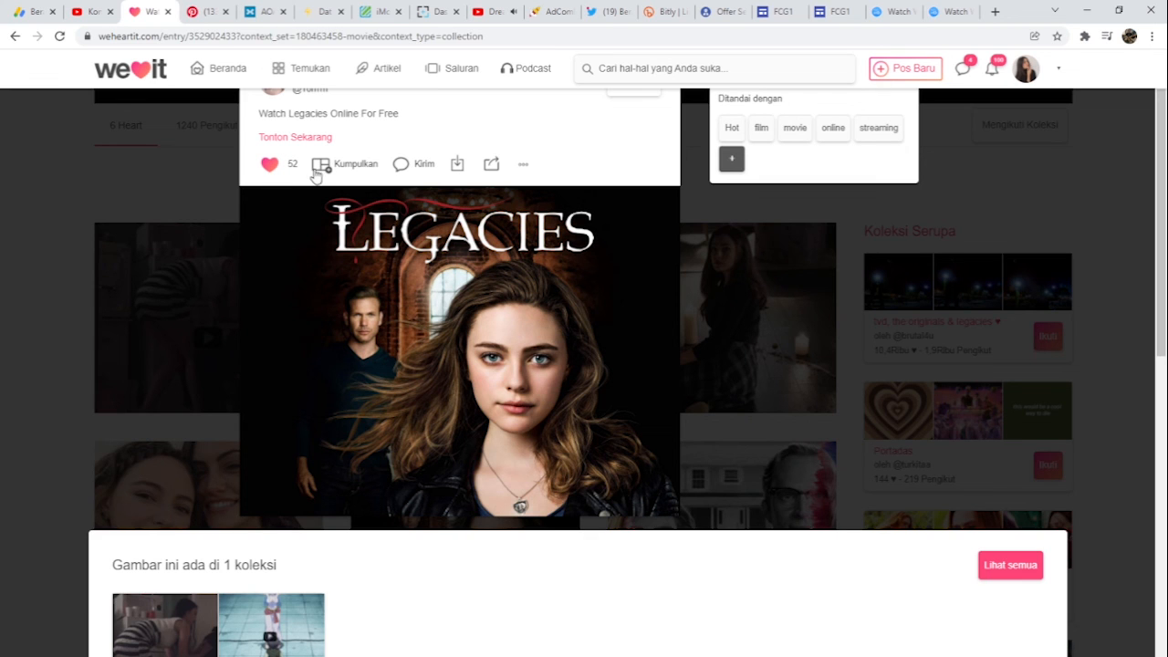
left_click(285, 137)
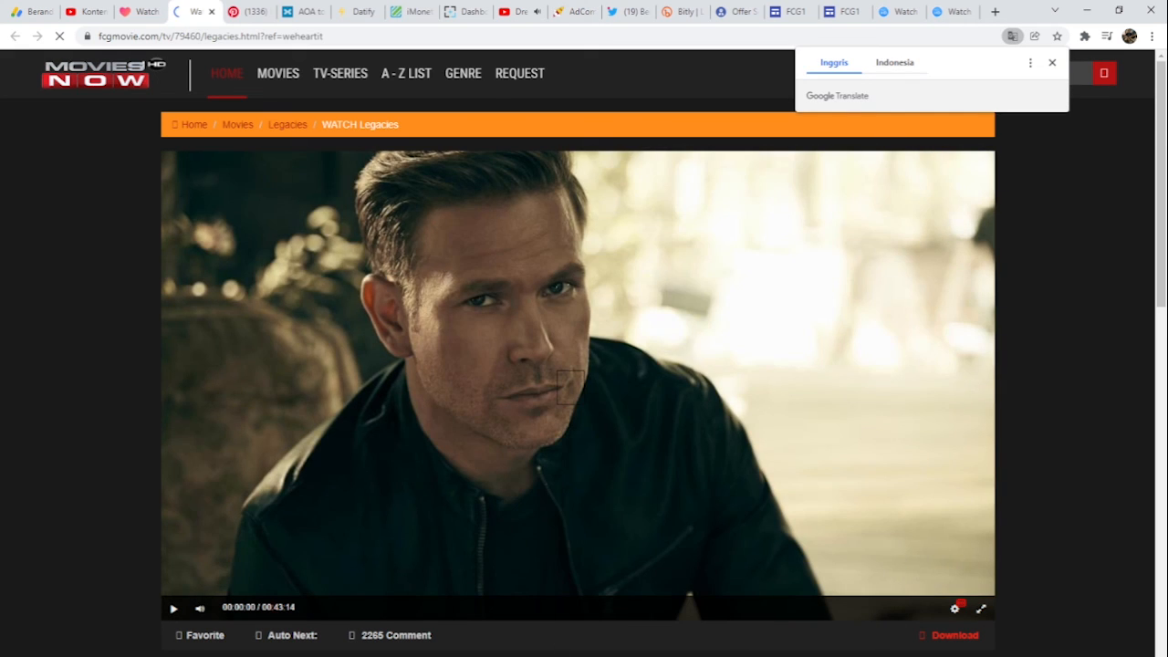
key("alt+Tab")
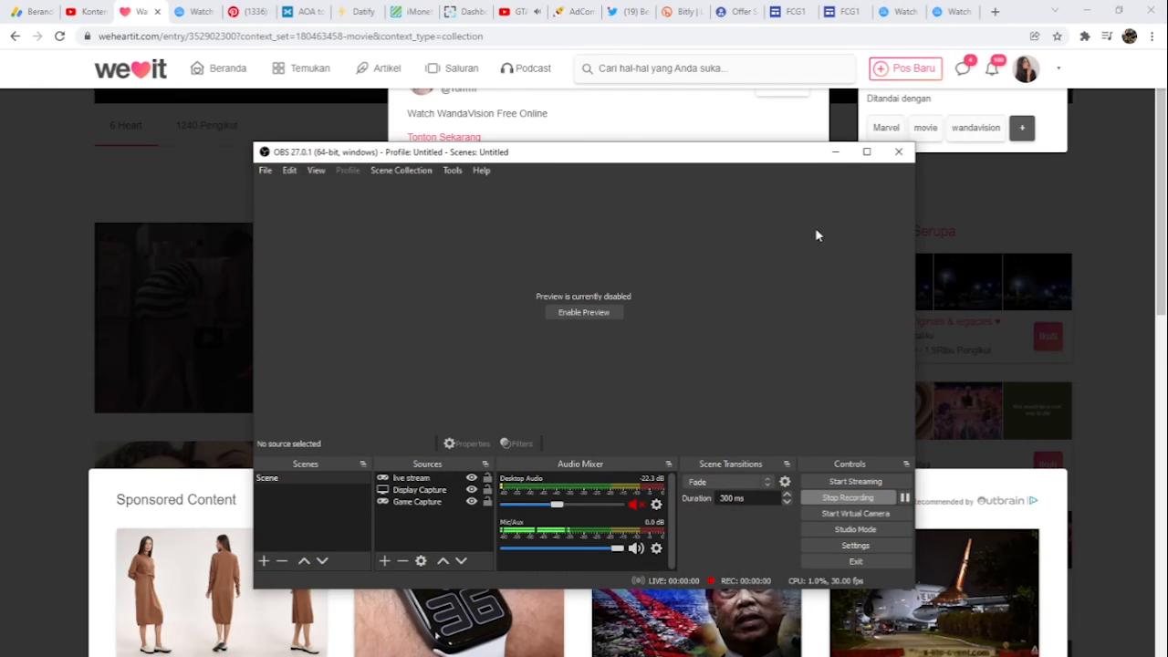
- Compare the web address of the WandaVision post on We Heart It with that of the published FCG1 page
left_click(835, 151)
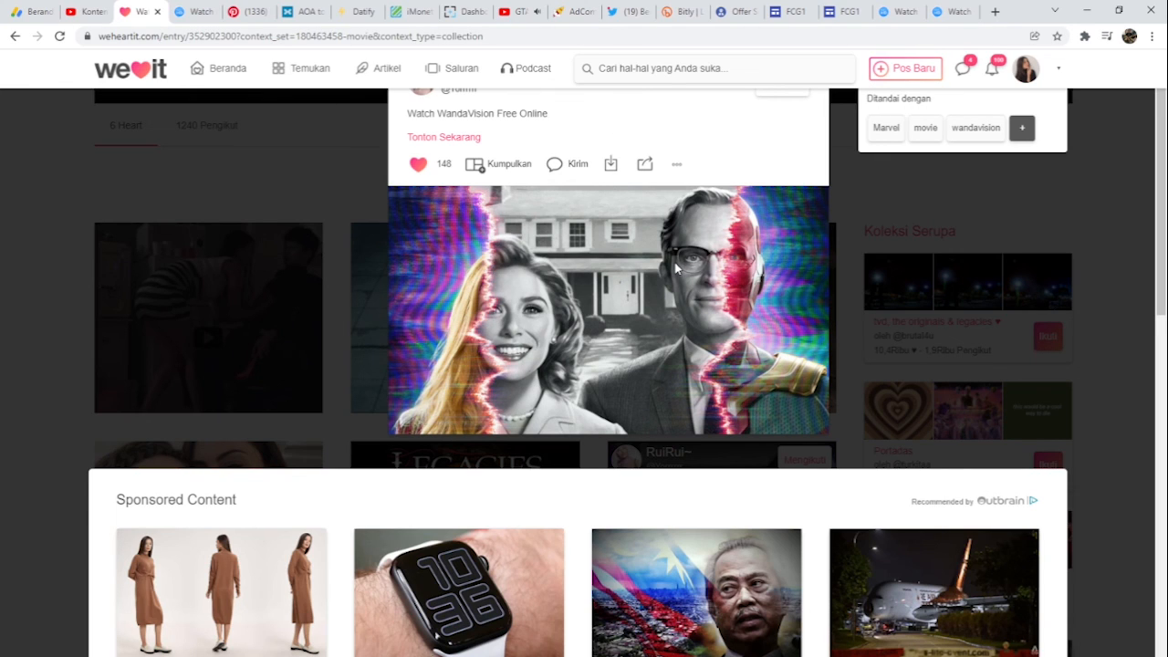
left_click(98, 37)
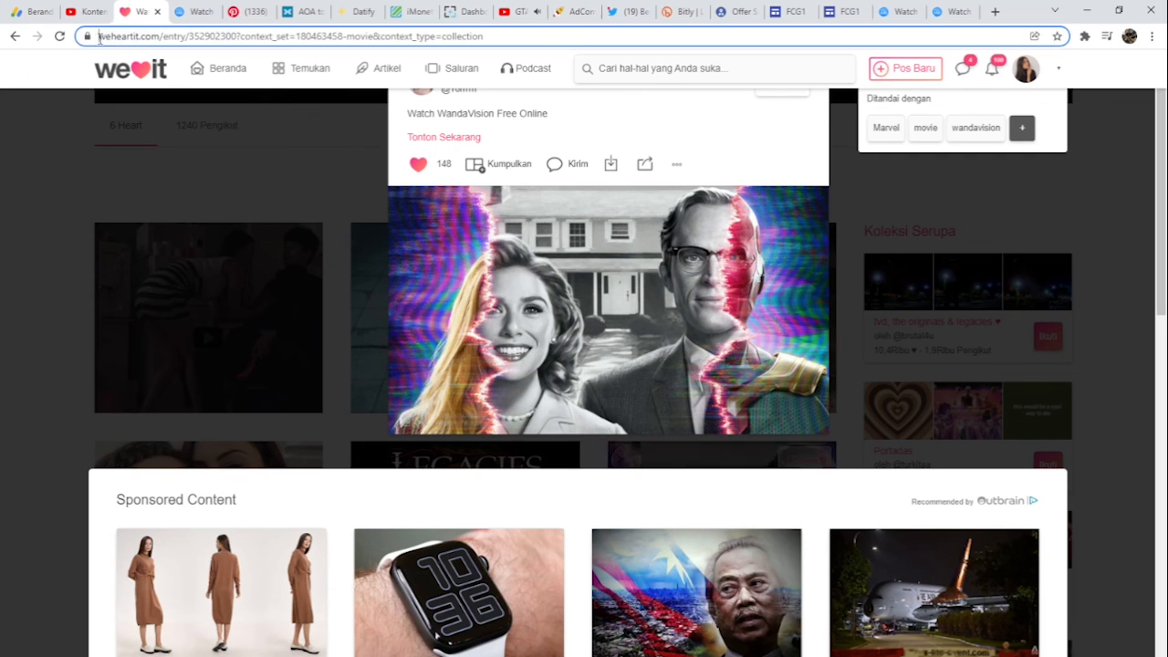
left_click_drag(99, 37, 505, 37)
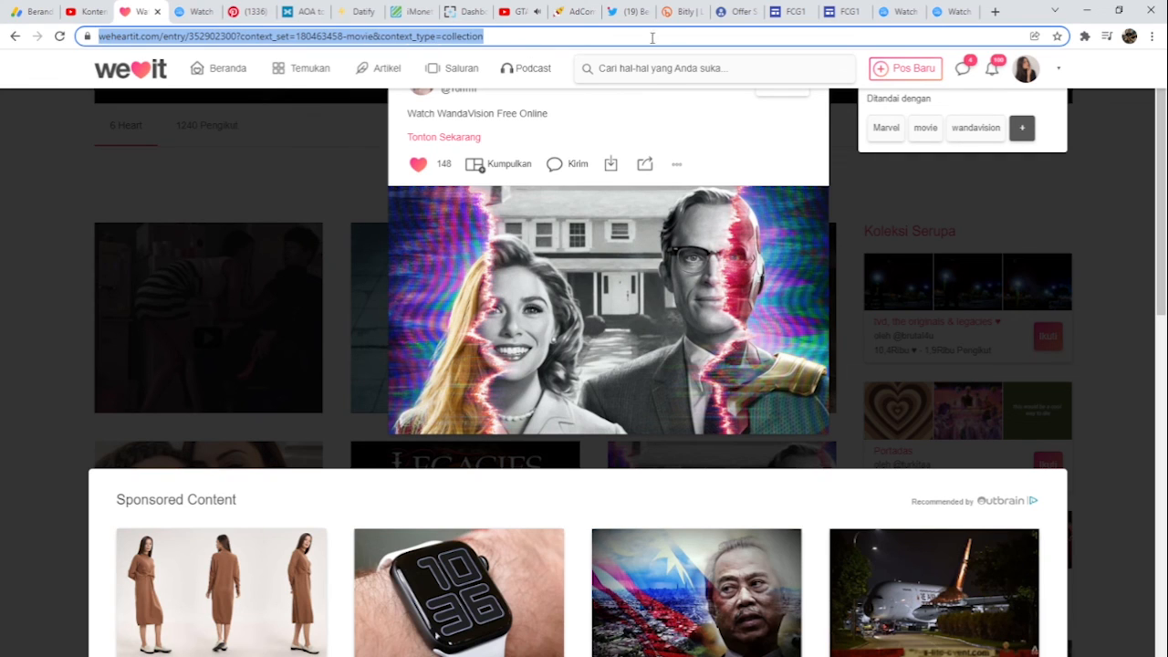
left_click(852, 16)
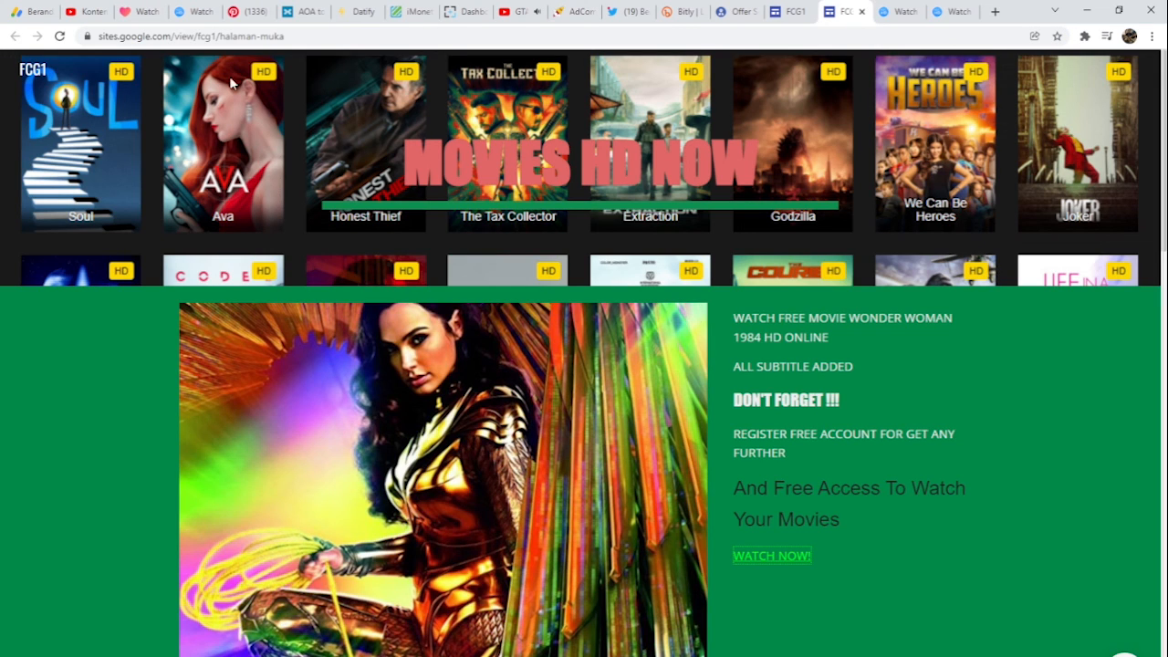
left_click_drag(309, 33, 102, 40)
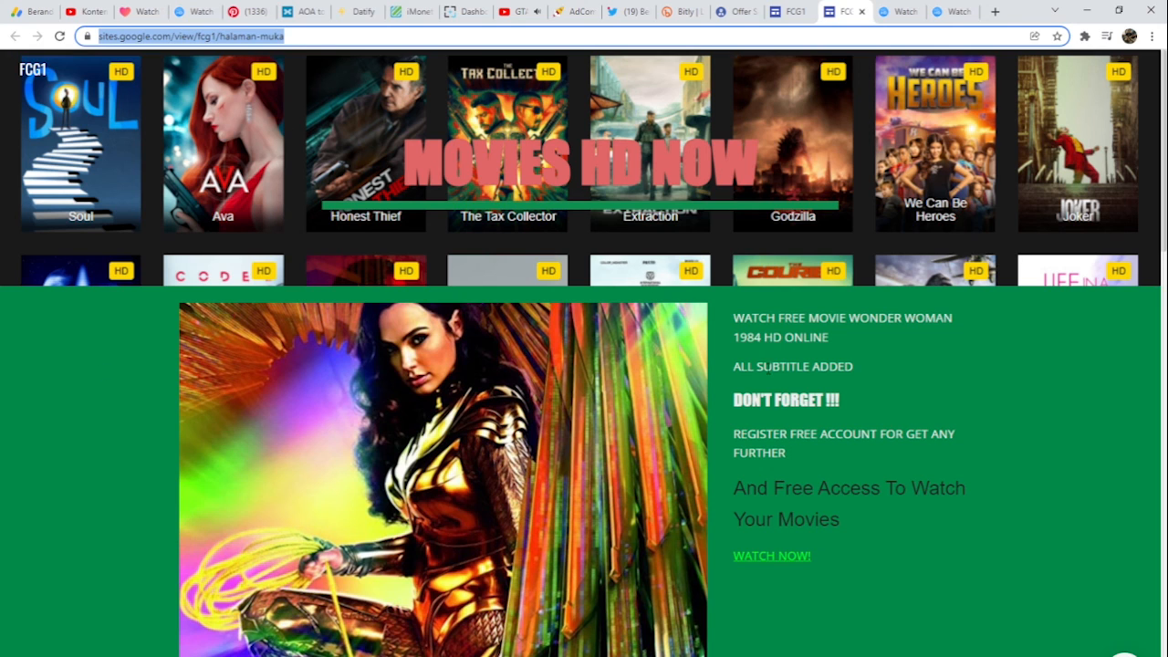
left_click(143, 16)
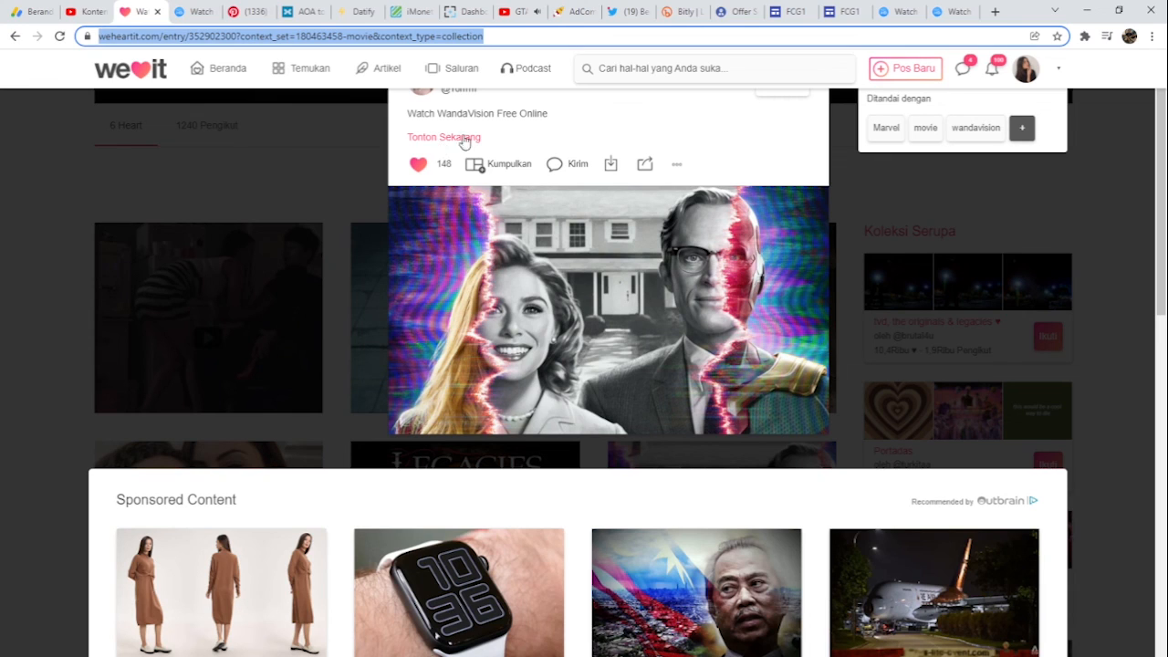
left_click(167, 37)
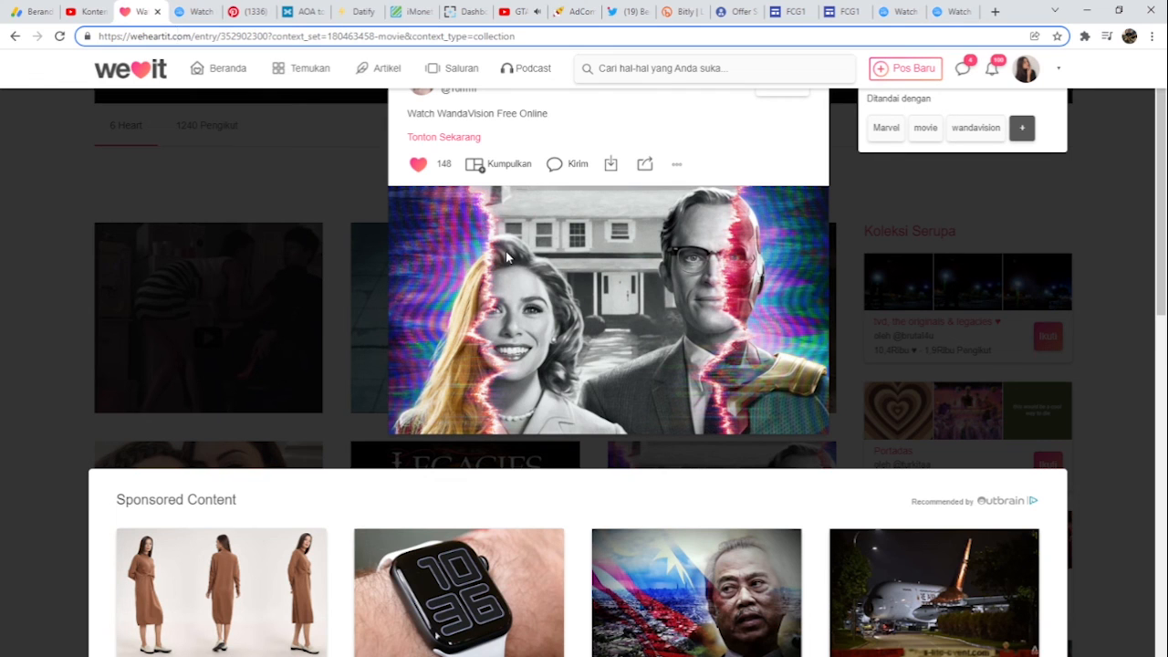
left_click(415, 655)
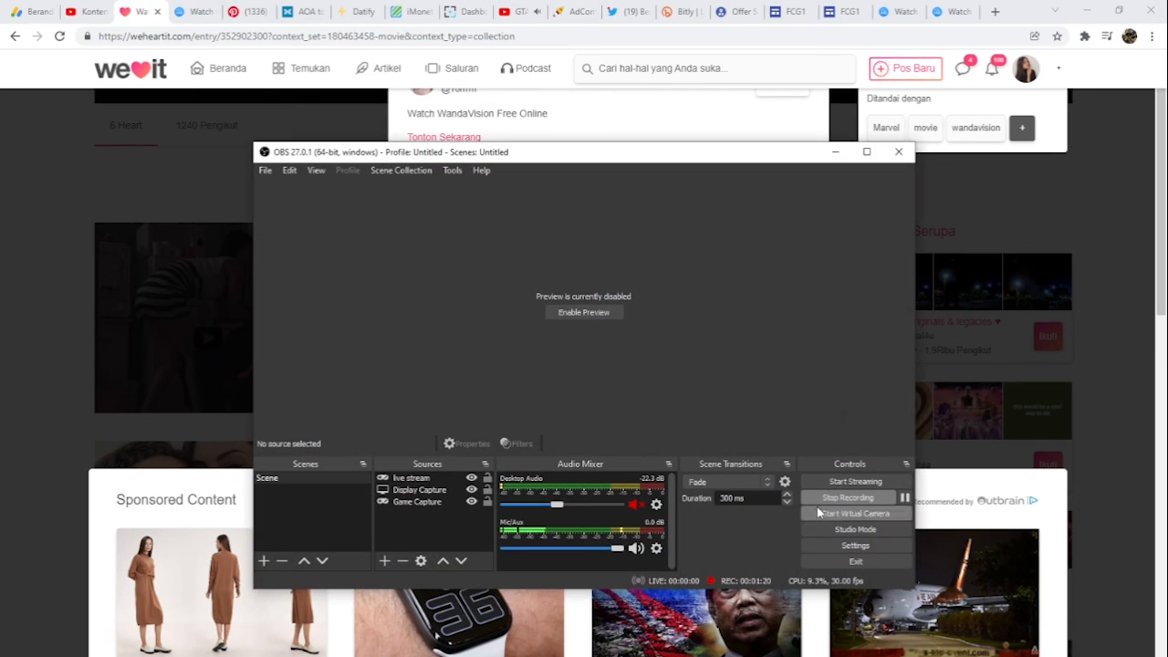